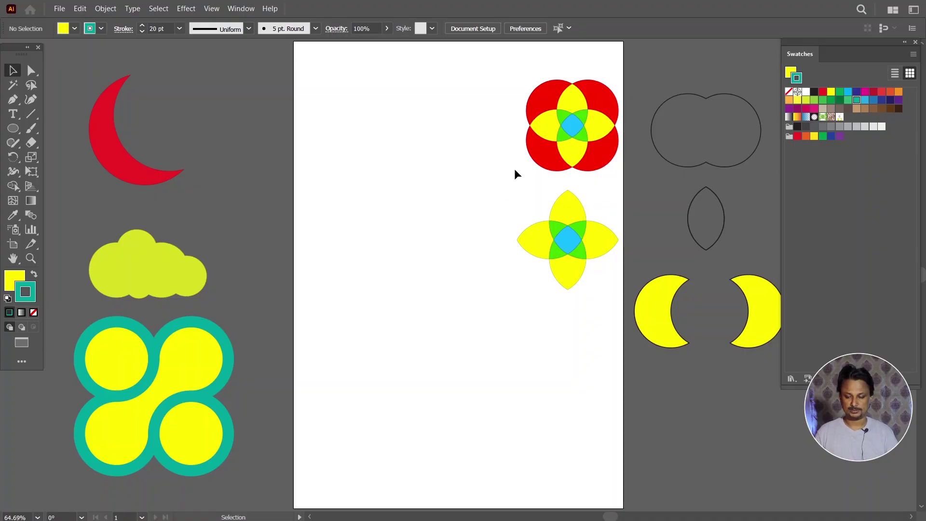
Move the outline-and-crescent group and the flower group off the artboard to the right
left_click(565, 243)
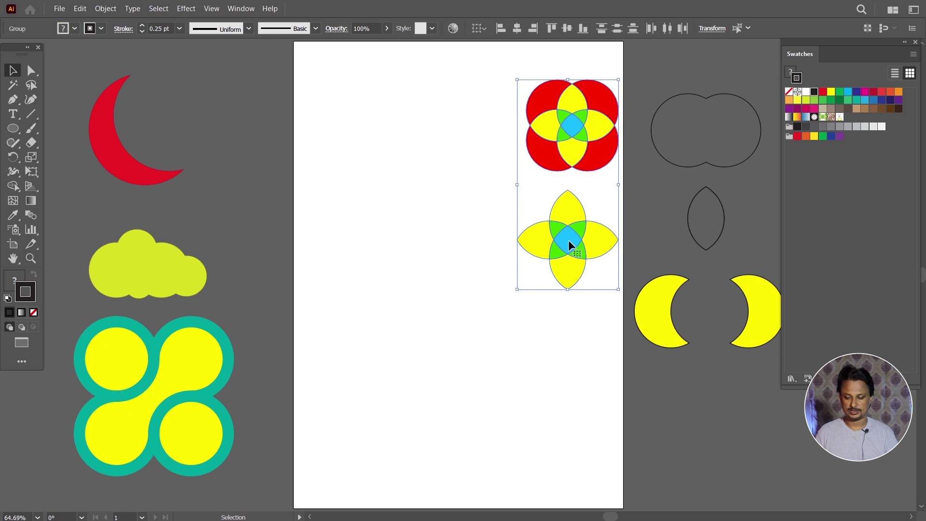
scroll(569, 244, "right", 2)
scroll(501, 249, "right", 3)
left_click(576, 348)
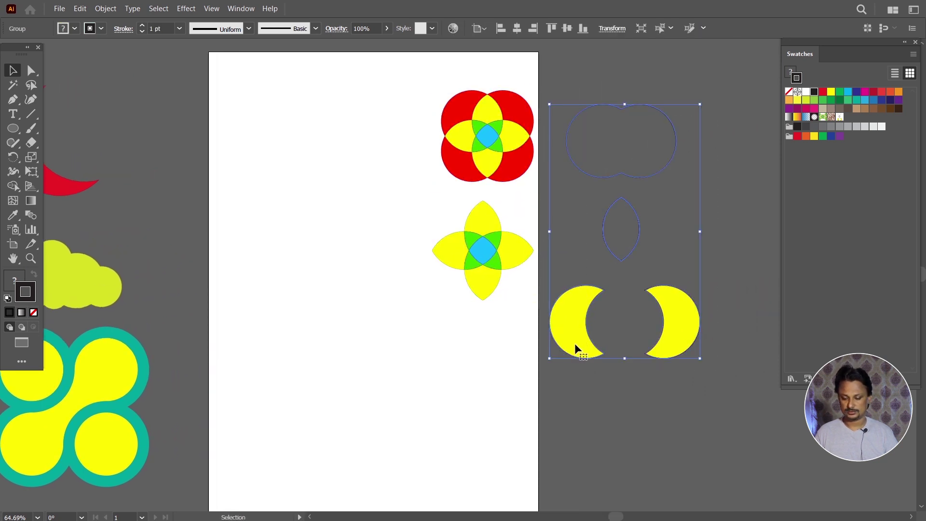
left_click_drag(575, 347, 725, 316)
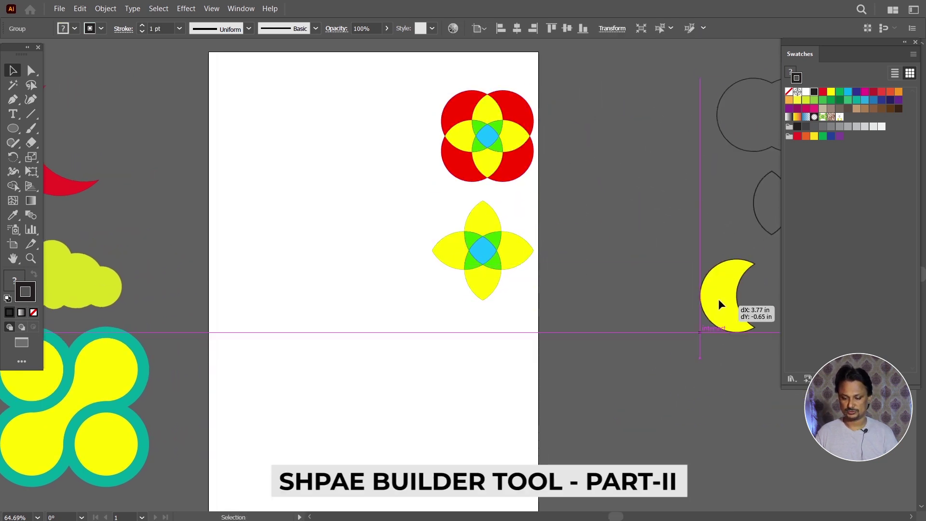
left_click(465, 151)
left_click_drag(475, 262, 600, 262)
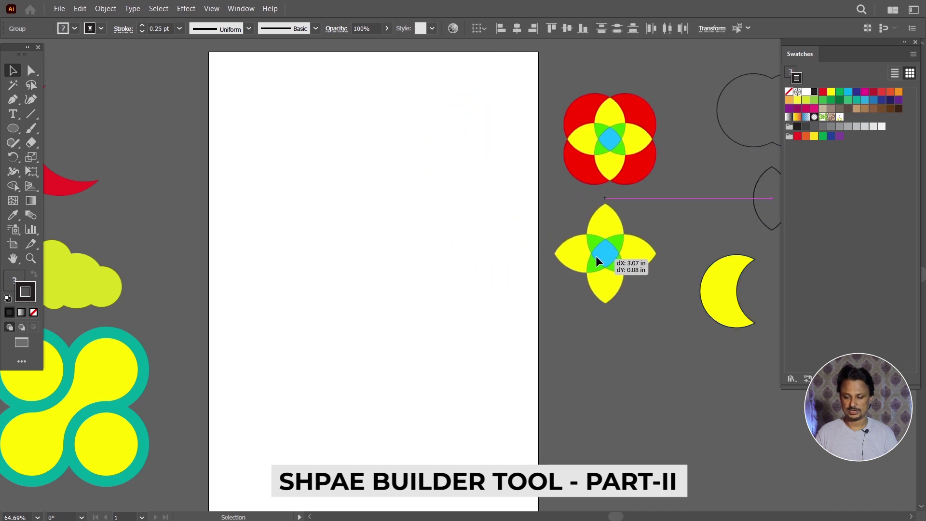
Bring the empty artboard into view and choose the Ellipse tool
scroll(381, 141, "up", 1)
scroll(367, 194, "up", 2)
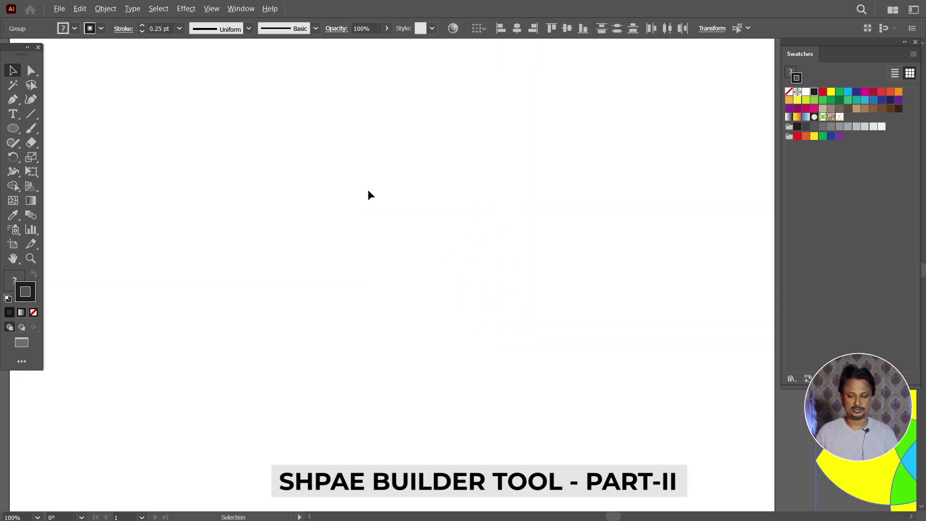
left_click_drag(409, 225, 411, 227)
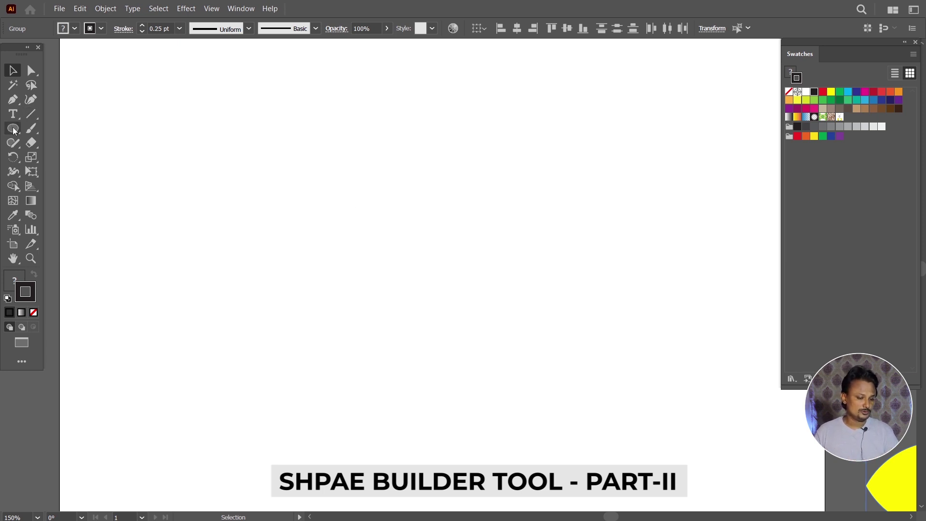
left_click_drag(13, 131, 53, 155)
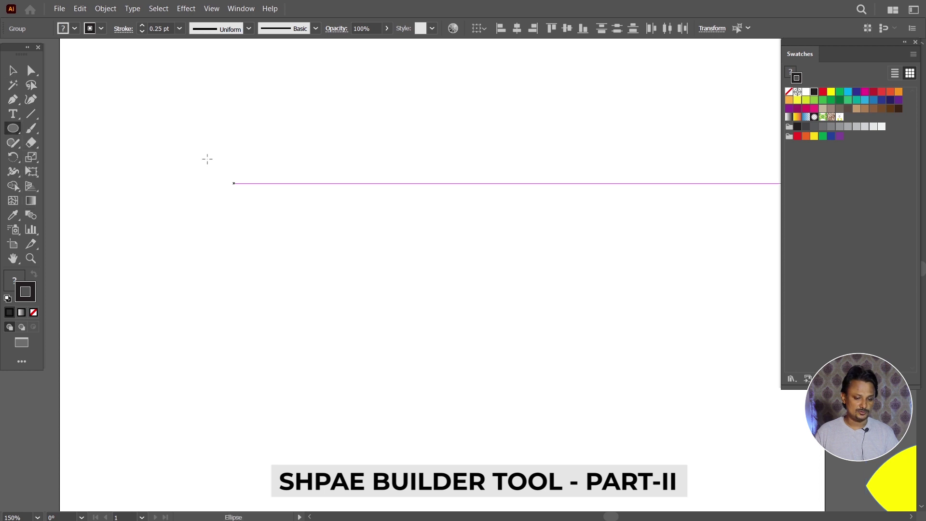
Draw a large circle on the artboard with a yellow-green fill
mouse_move(165, 140)
left_mouse_down()
mouse_move(402, 379)
mouse_move(424, 388)
left_mouse_up()
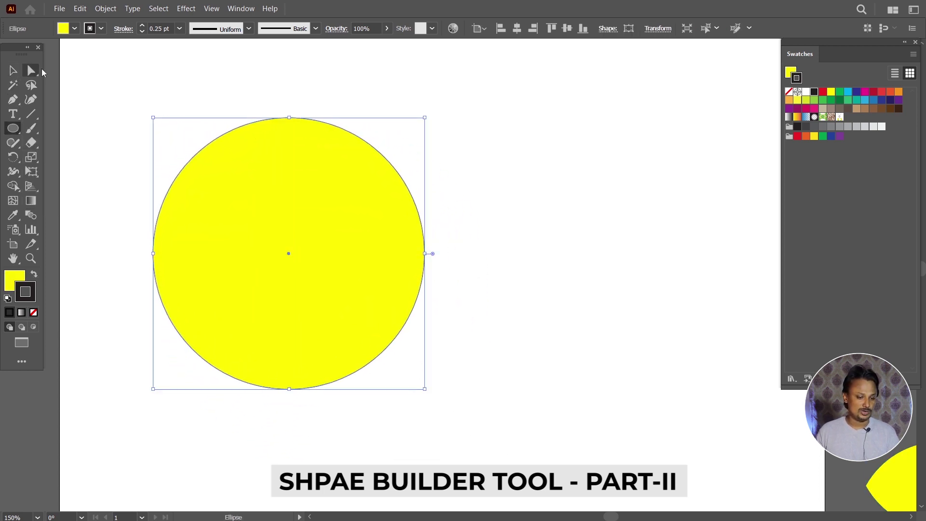
left_click(75, 28)
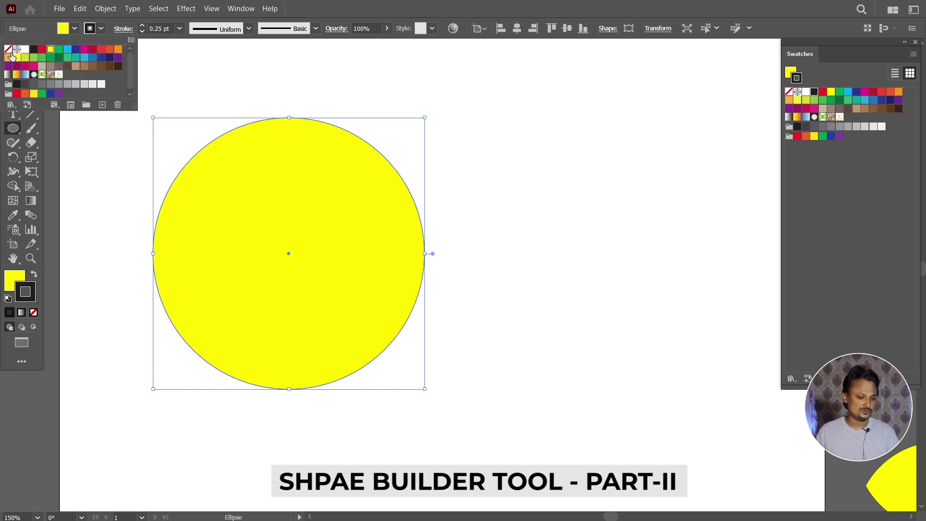
left_click(25, 57)
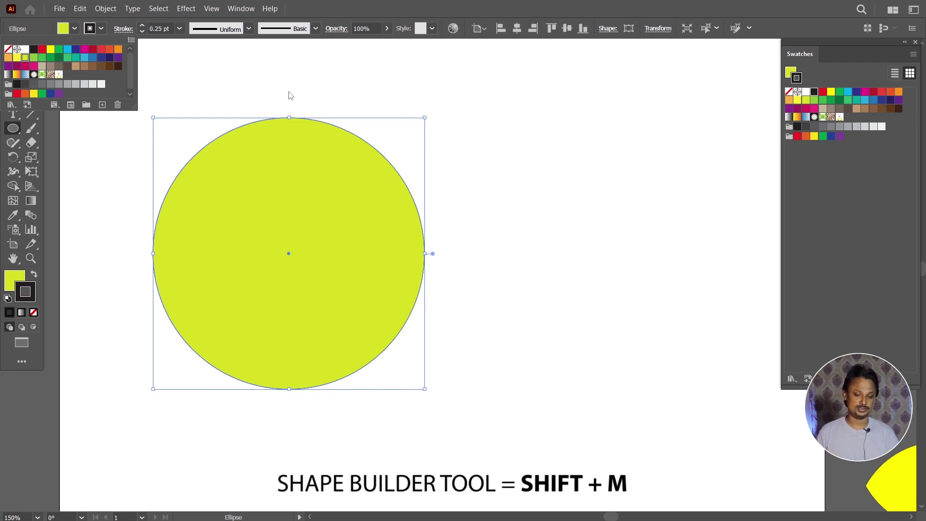
key("Escape")
Alt-drag a copy of the circle and scale it down from a corner
key("v")
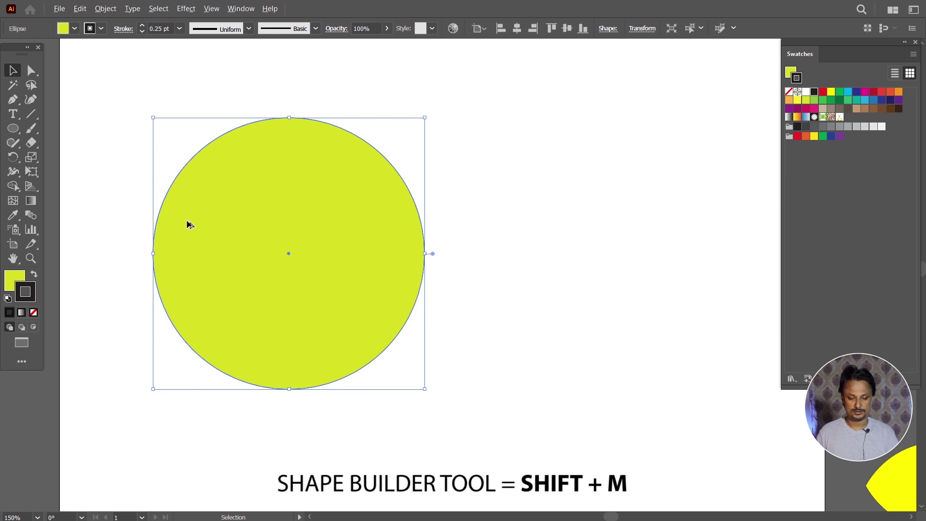
left_click_drag(192, 227, 220, 227)
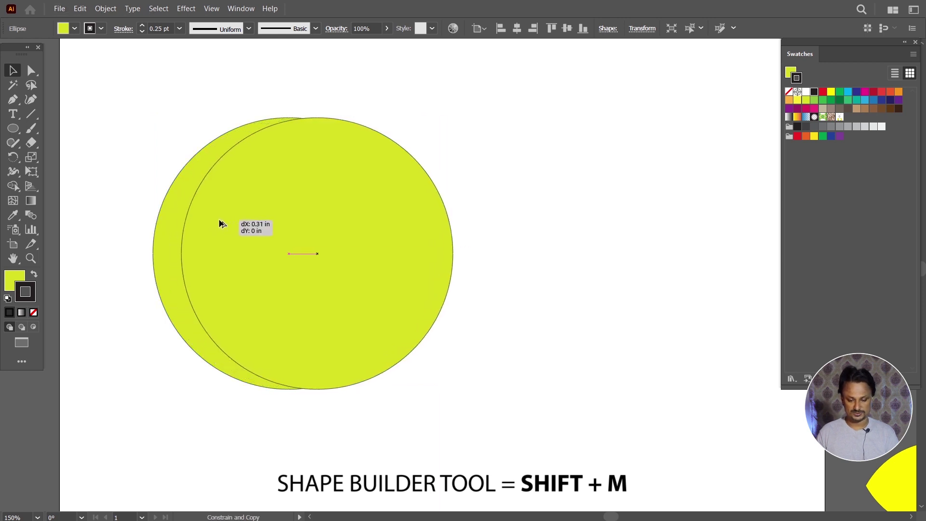
left_click_drag(454, 119, 263, 314)
Centre the two circles on each other and shrink the inner circle slightly
left_click(517, 28)
left_click(567, 27)
left_click(509, 74)
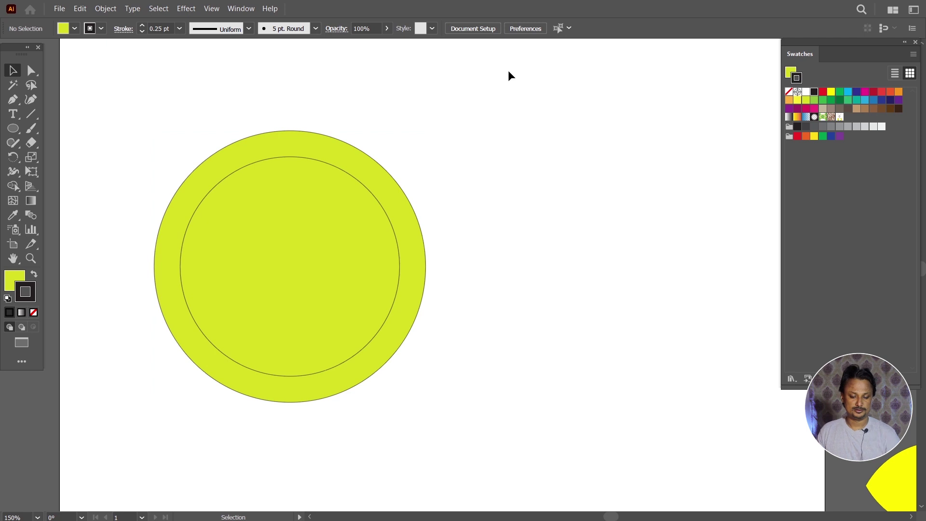
left_click(345, 174)
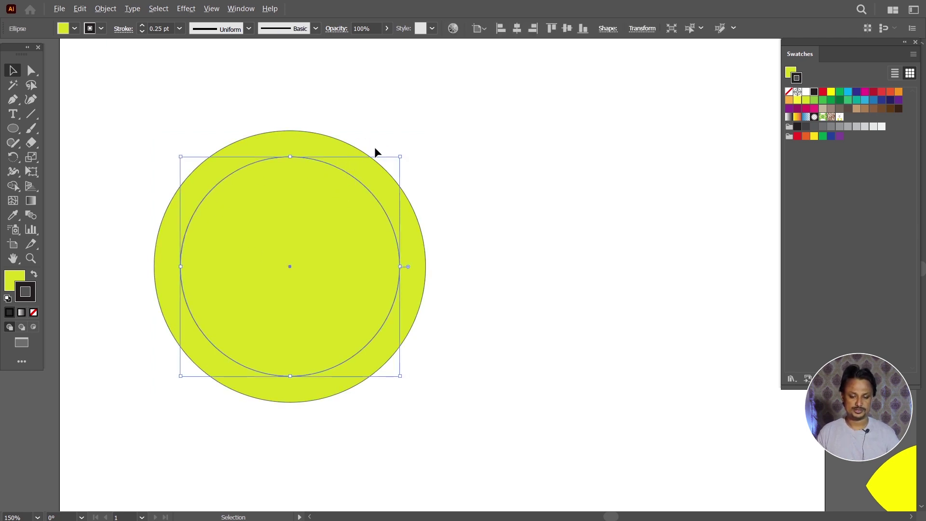
left_click_drag(400, 157, 393, 162)
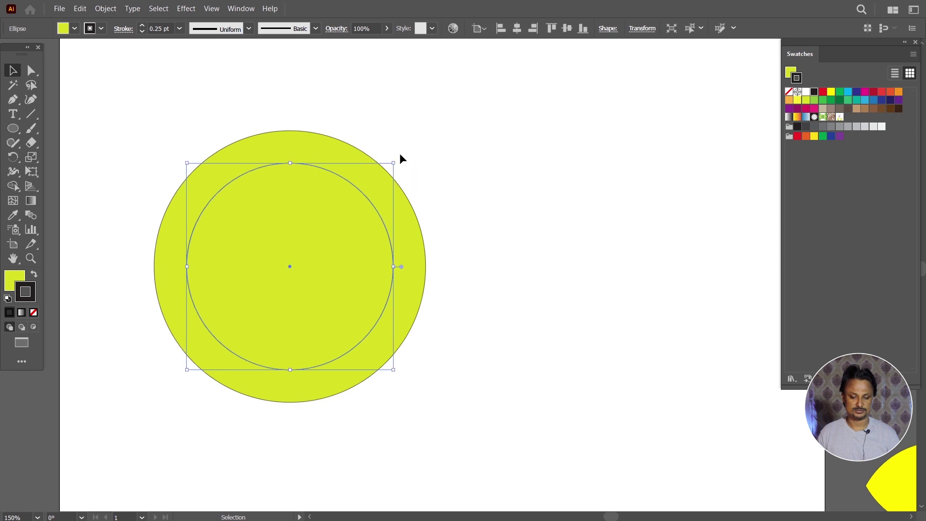
left_click(421, 135)
Select both circles and use Shape Builder to delete the inner region, leaving a ring
left_click_drag(400, 122, 244, 417)
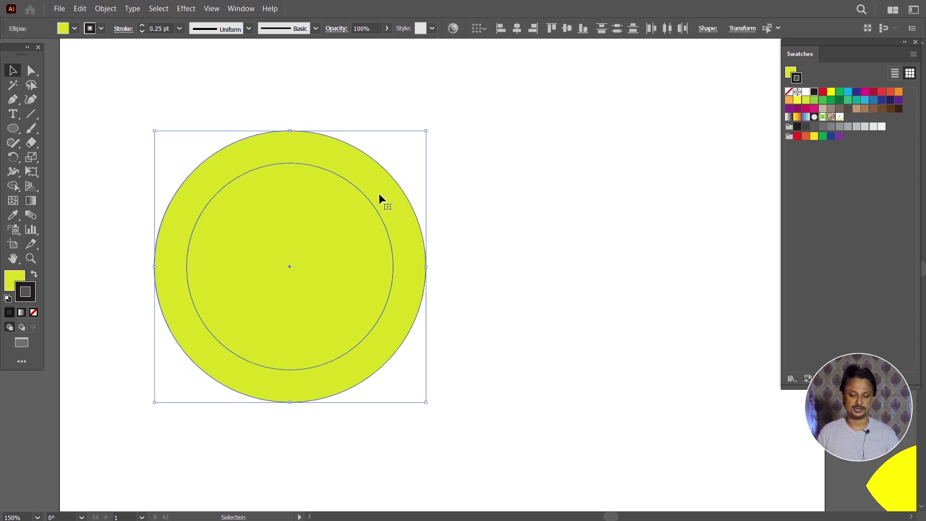
left_click_drag(374, 204, 351, 180)
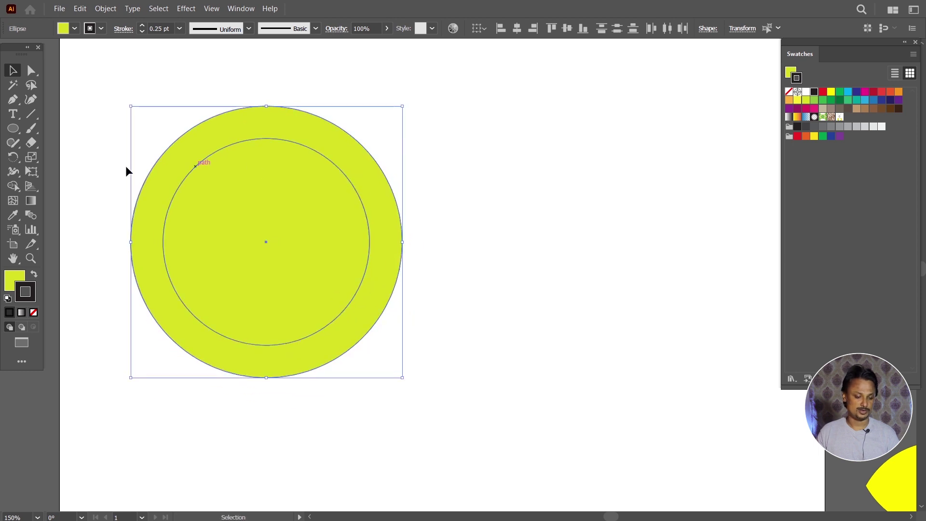
left_click(13, 186)
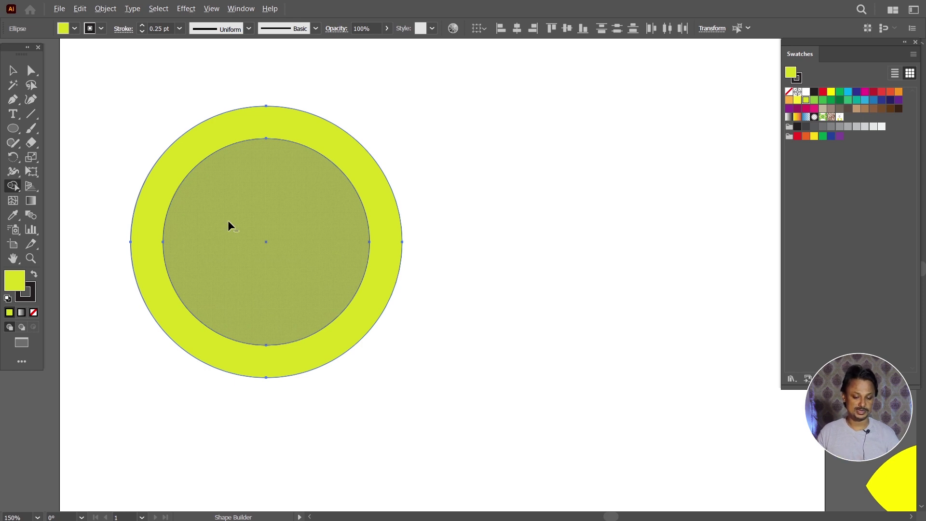
left_click(229, 223, "alt")
key("v")
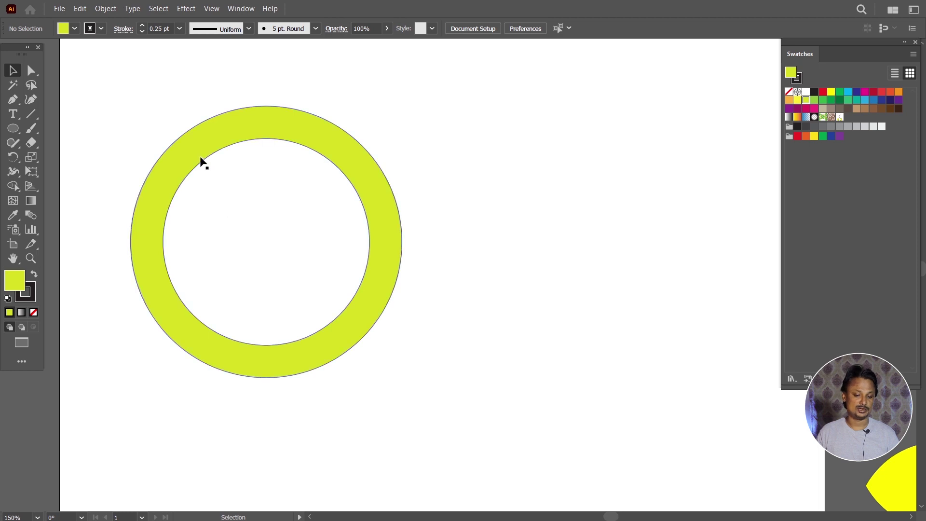
Give the ring a 1 pt stroke and place an overlapping copy 1.4 in to the right
left_click(195, 167)
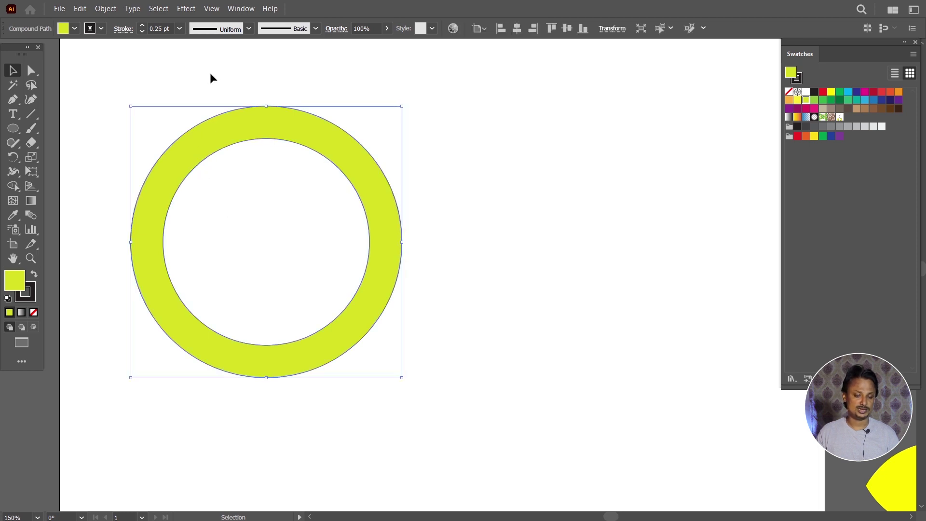
left_click(178, 29)
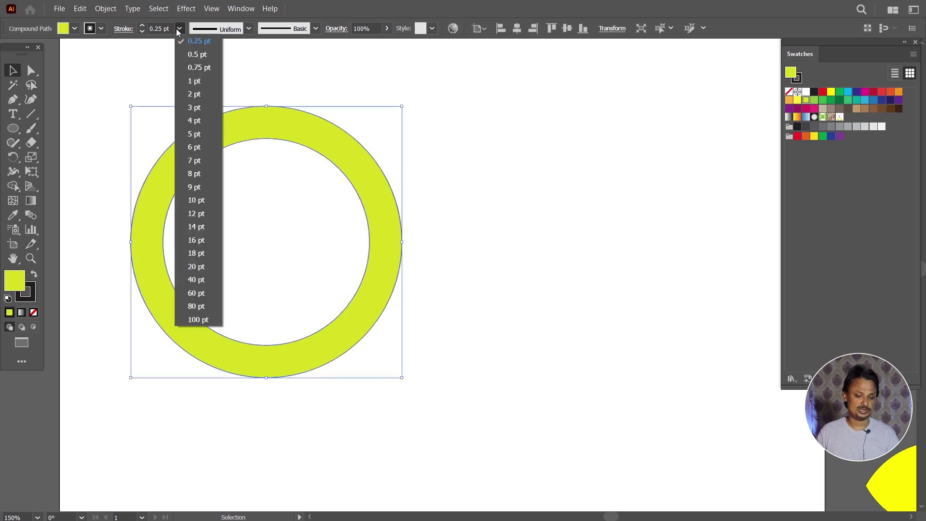
left_click(194, 81)
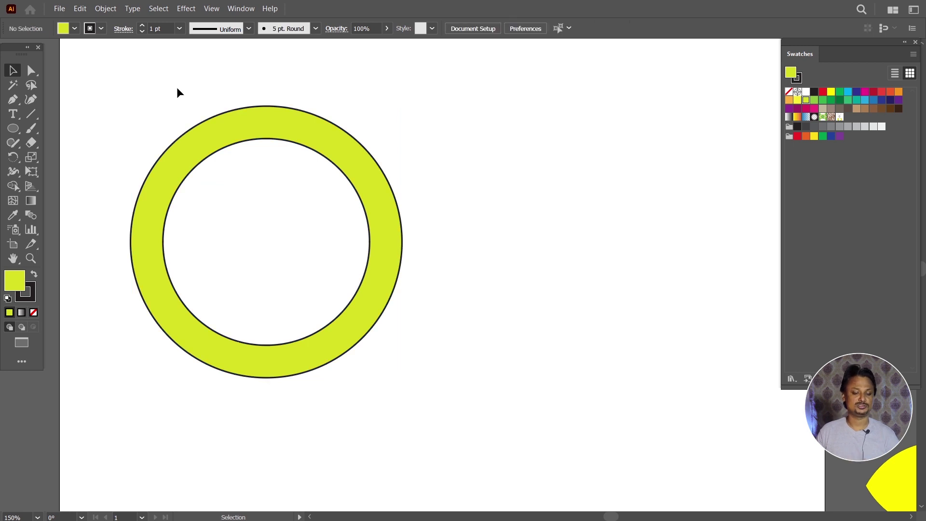
left_click_drag(177, 91, 235, 202)
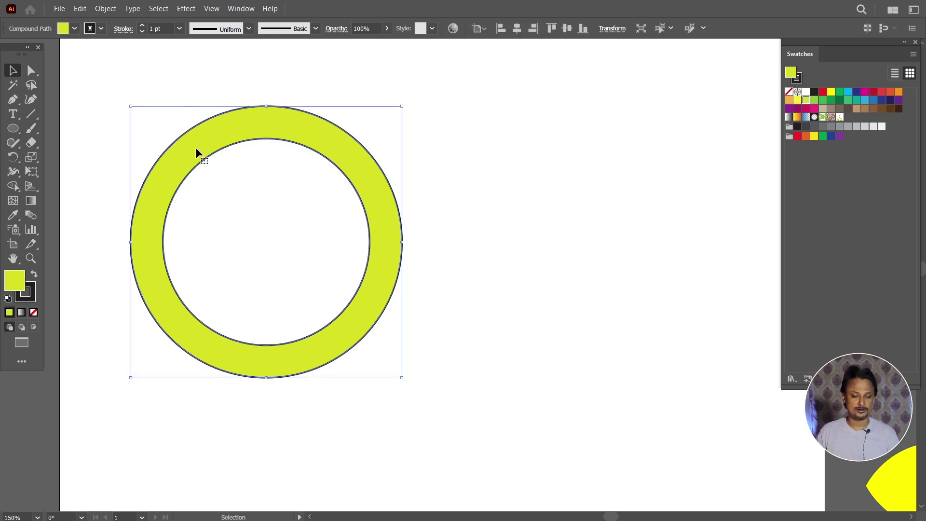
left_click_drag(203, 161, 336, 162)
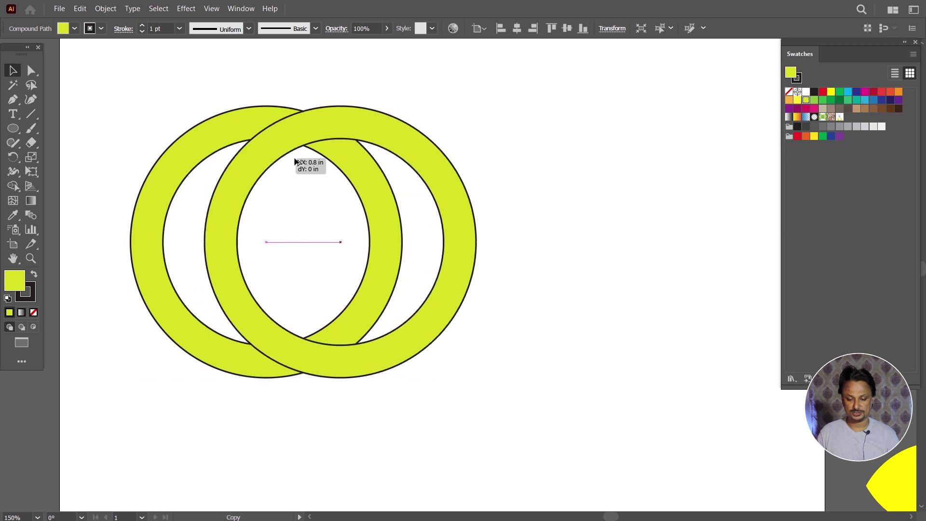
left_click_drag(336, 163, 342, 163)
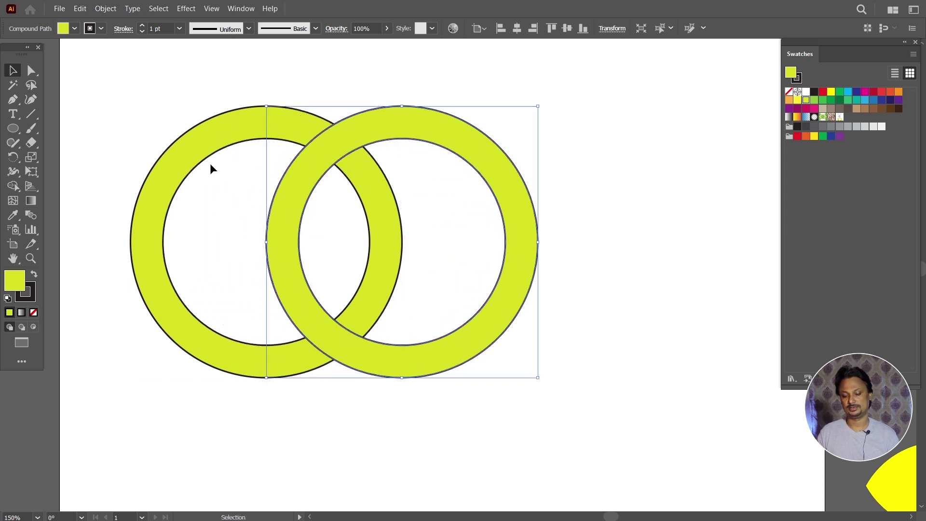
Set the stroke weight of both rings to 0.75 pt
left_click_drag(188, 104, 363, 186)
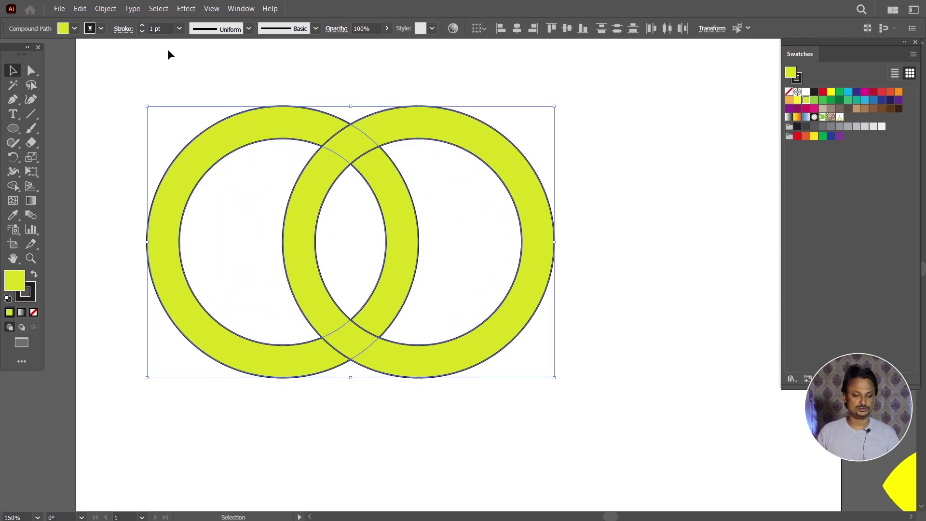
left_click(179, 28)
left_click(188, 68)
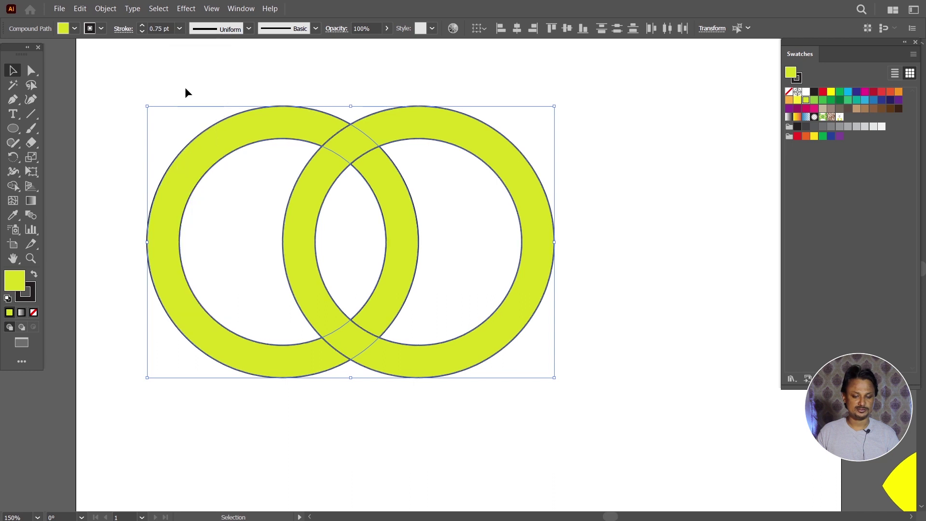
left_click(185, 92)
scroll(191, 109, "down", 1)
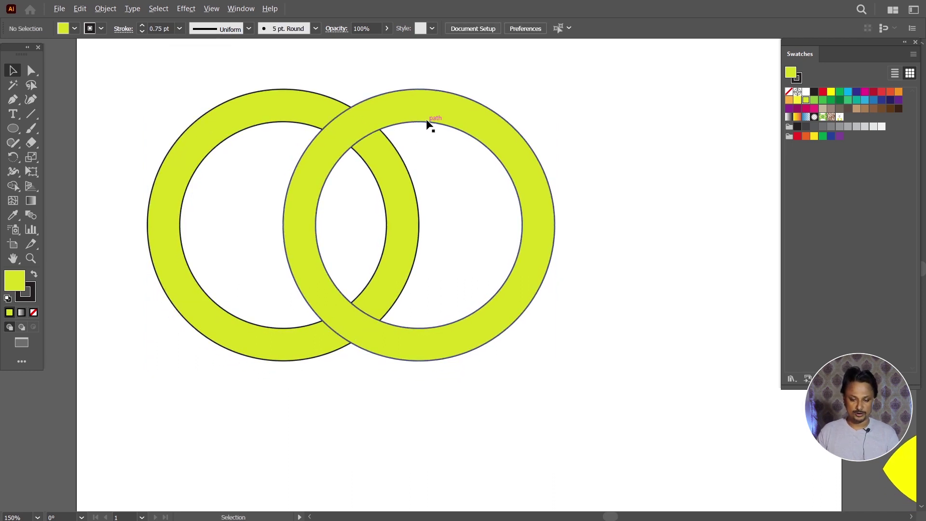
Copy the right ring downward and slide it left beneath the gap between the pair
left_click(436, 124)
left_click_drag(439, 125, 429, 259)
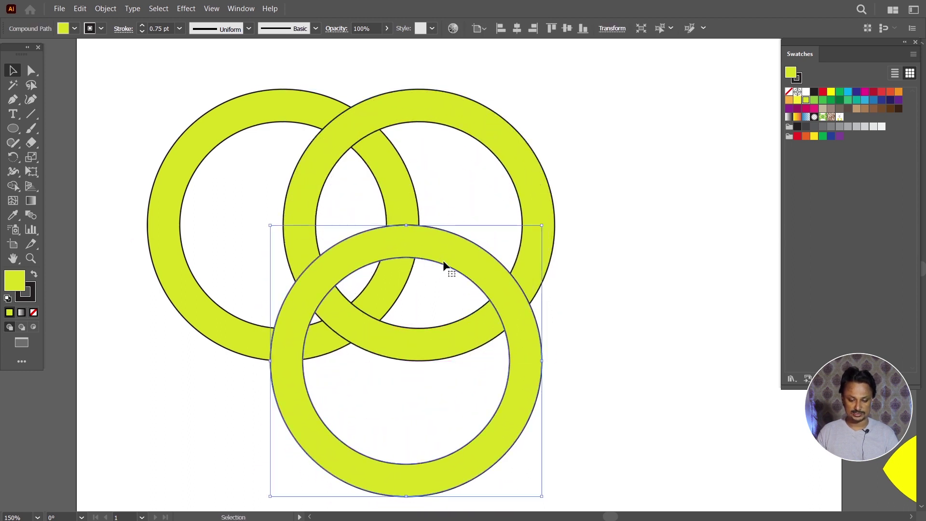
left_click_drag(524, 362, 471, 368)
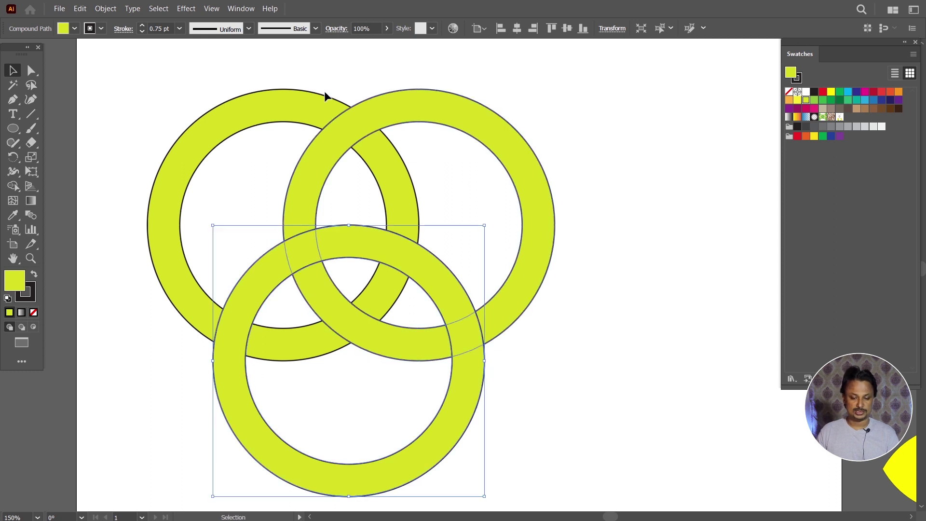
left_click(378, 154)
Select all three rings, test an alignment and undo it, then reselect all three
left_click_drag(147, 83, 386, 311)
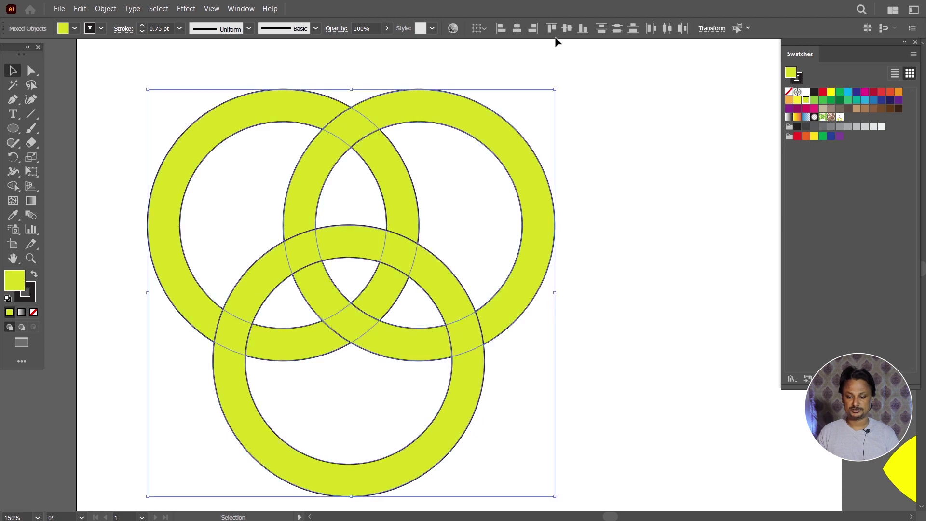
left_click(567, 28)
key("ctrl+z")
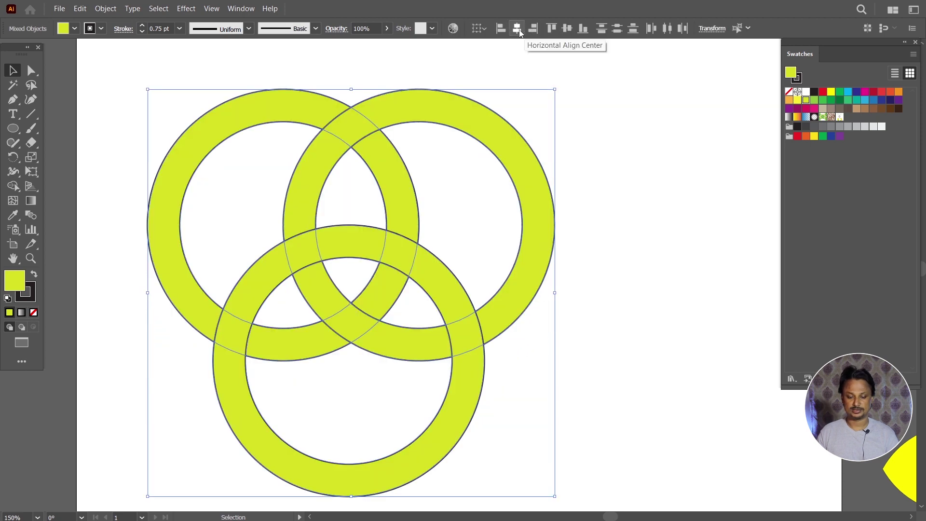
left_click(593, 140)
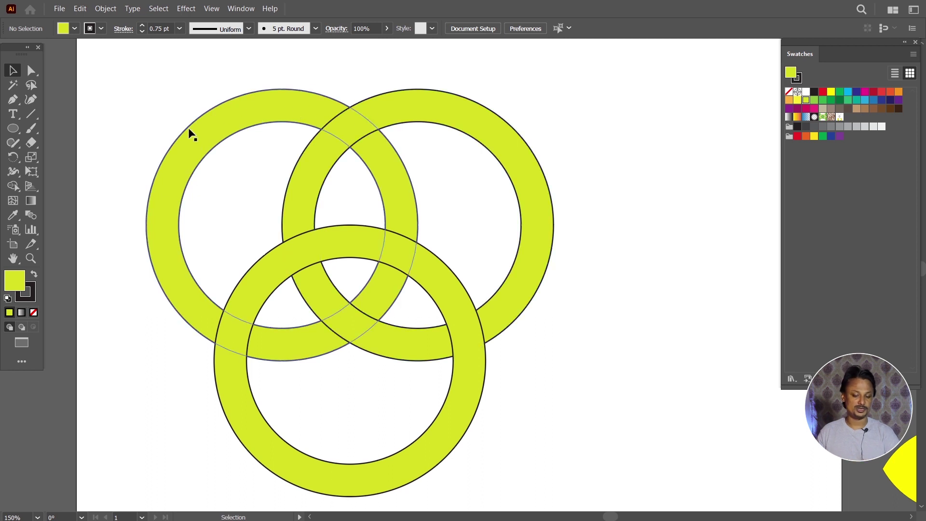
left_click_drag(170, 87, 394, 151)
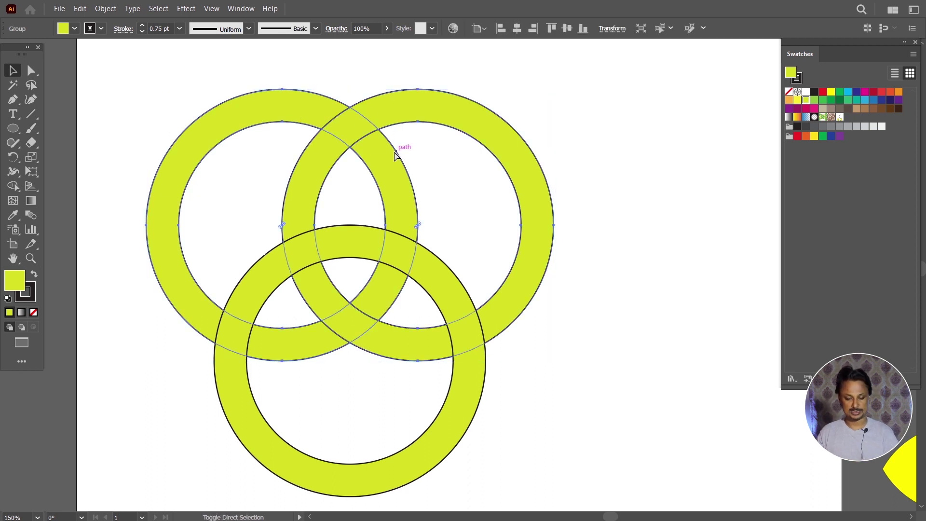
left_click(569, 136)
left_click_drag(579, 105, 223, 406)
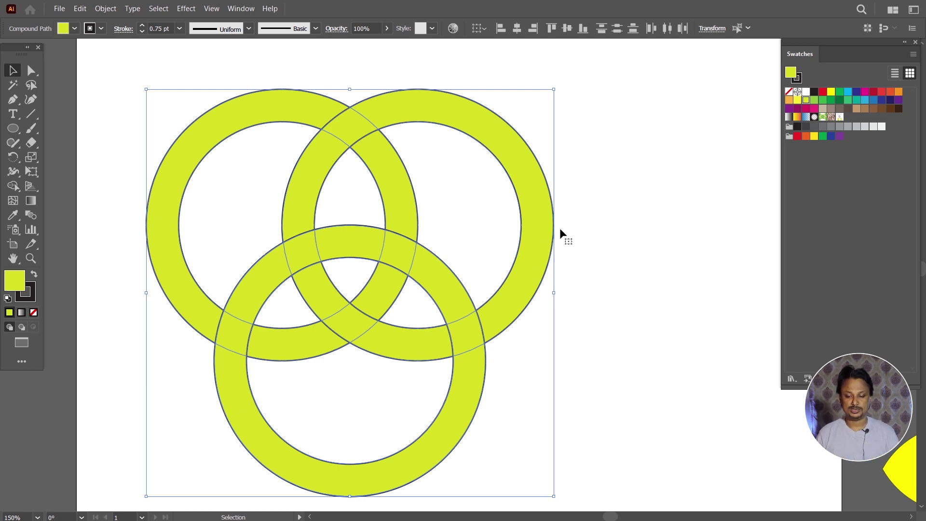
Use Shape Builder on all three rings to merge ring segments with their overlaps for an interlaced look
left_click(618, 196)
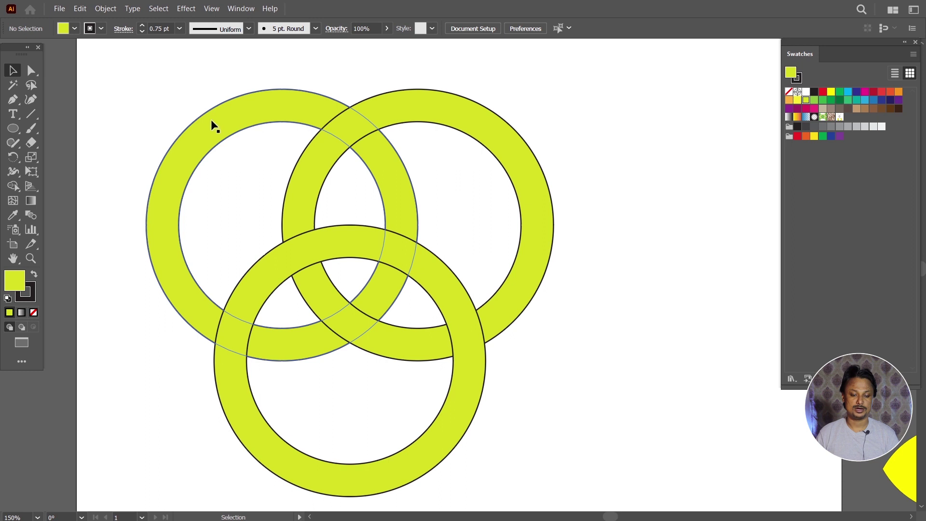
mouse_move(142, 90)
left_mouse_down()
mouse_move(568, 411)
mouse_move(579, 463)
left_mouse_up()
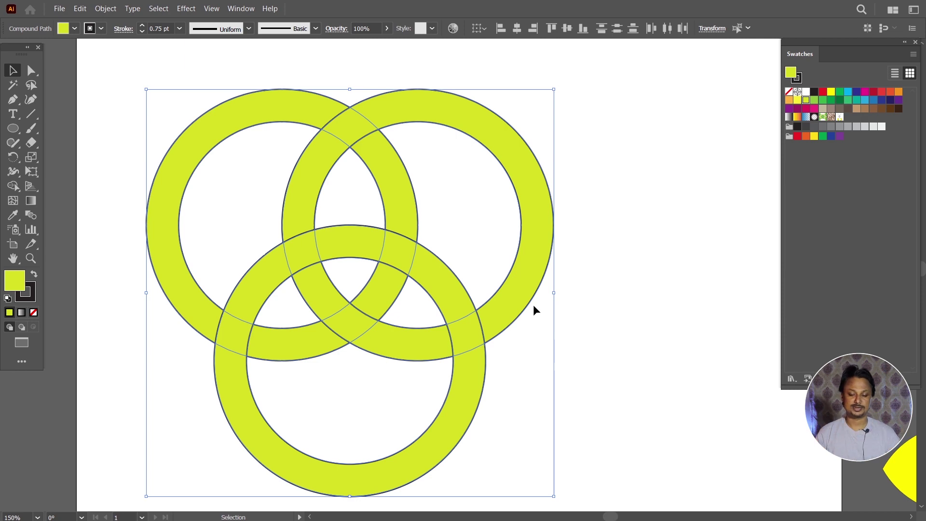
left_click(15, 188)
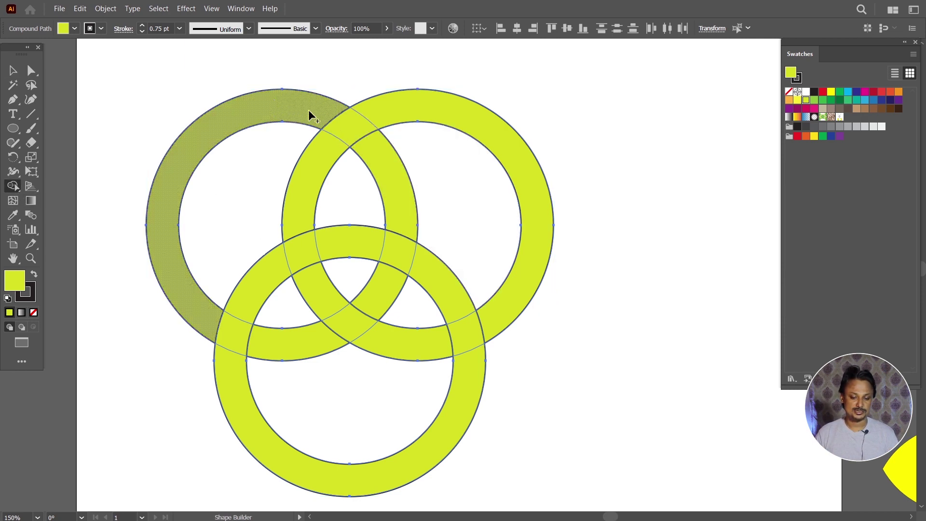
left_click_drag(324, 117, 369, 149)
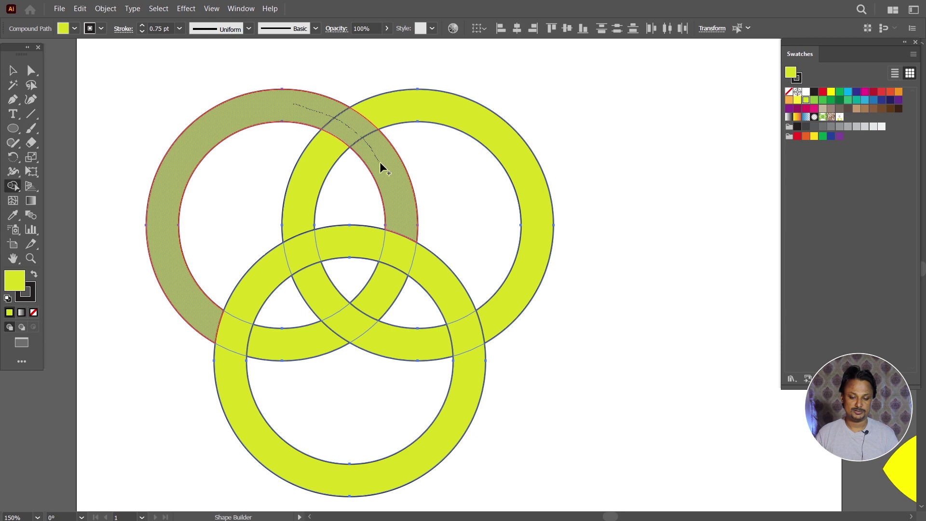
left_click_drag(381, 168, 380, 165)
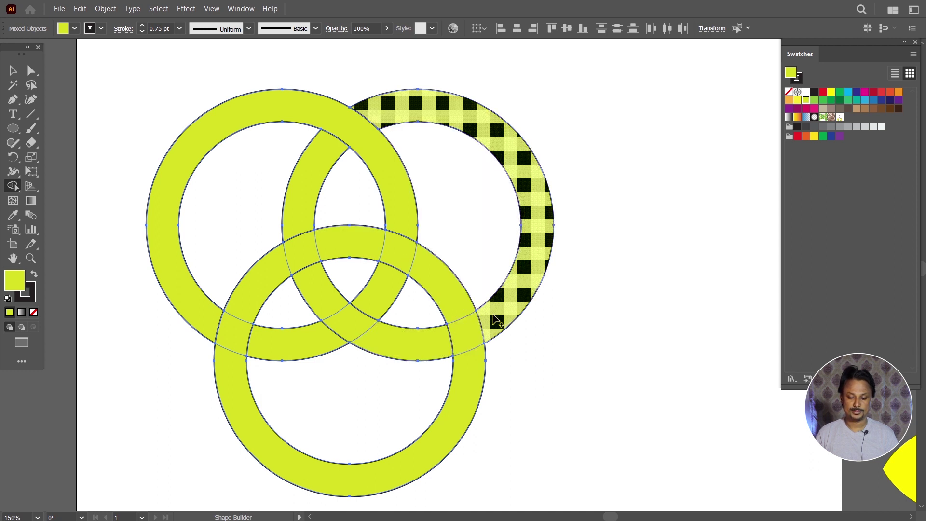
mouse_move(494, 324)
left_mouse_down()
mouse_move(434, 343)
mouse_move(337, 316)
left_mouse_up()
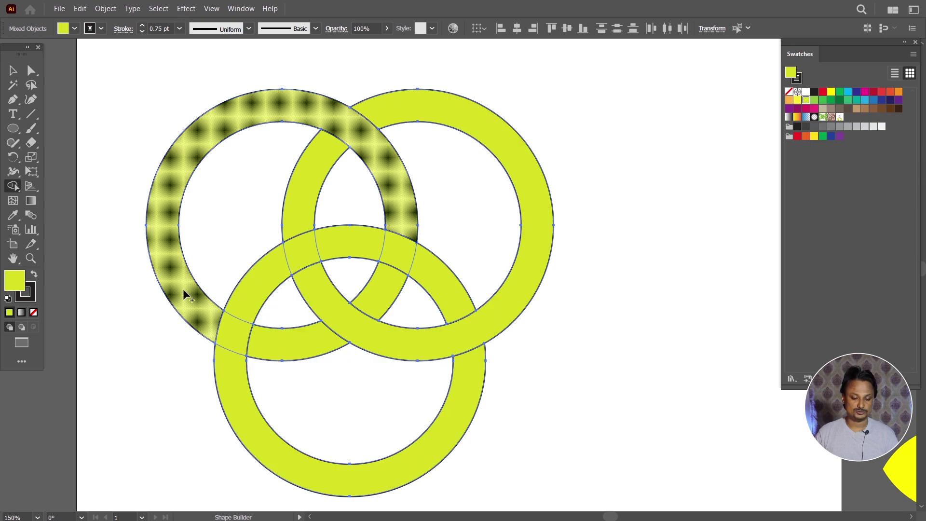
left_click_drag(184, 295, 255, 342)
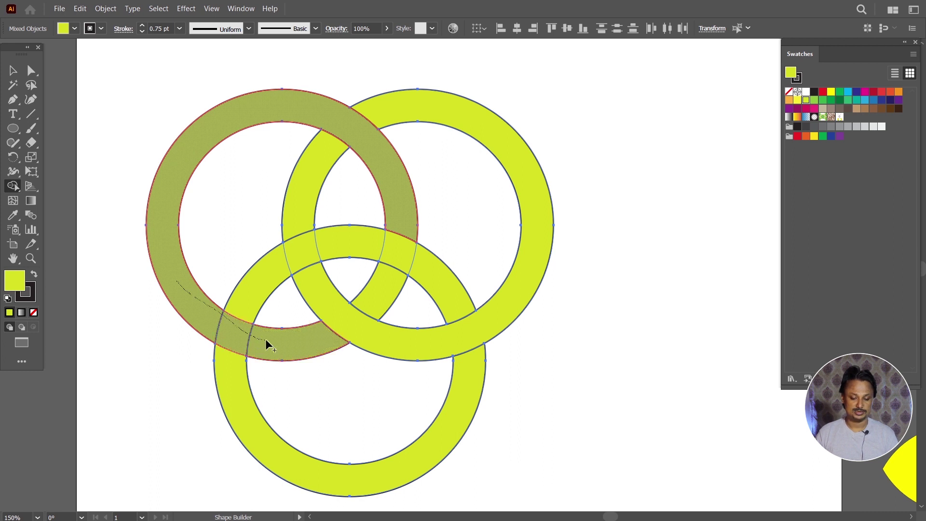
left_click_drag(267, 344, 268, 345)
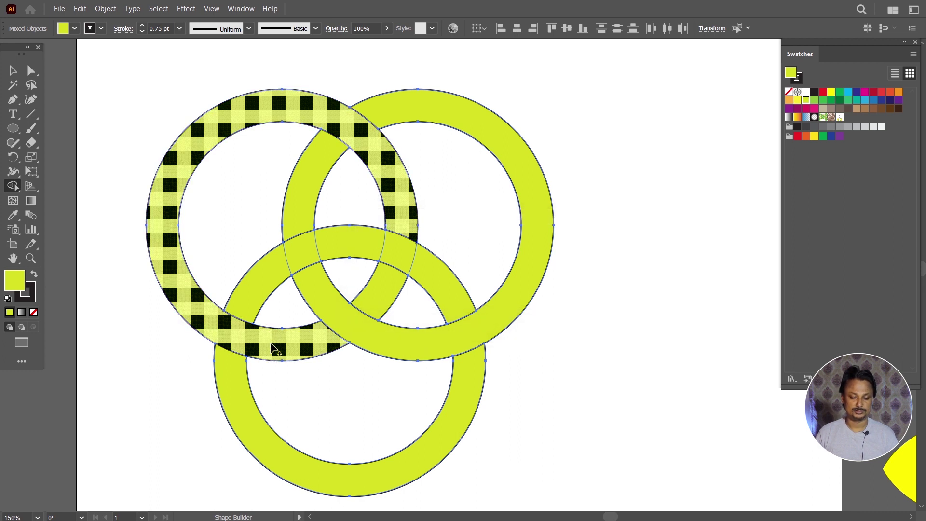
left_click(13, 71)
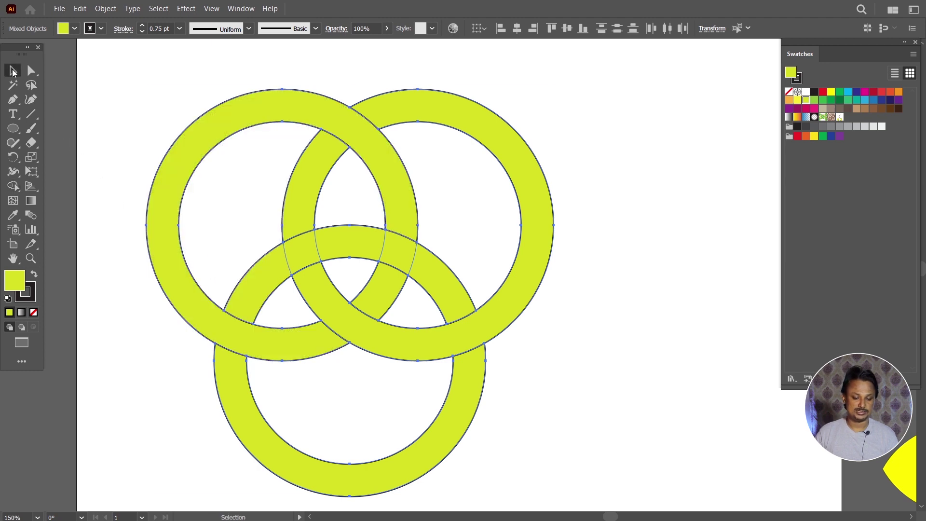
Group the three interlaced rings with Ctrl+G and shift the group slightly right
left_click(121, 81)
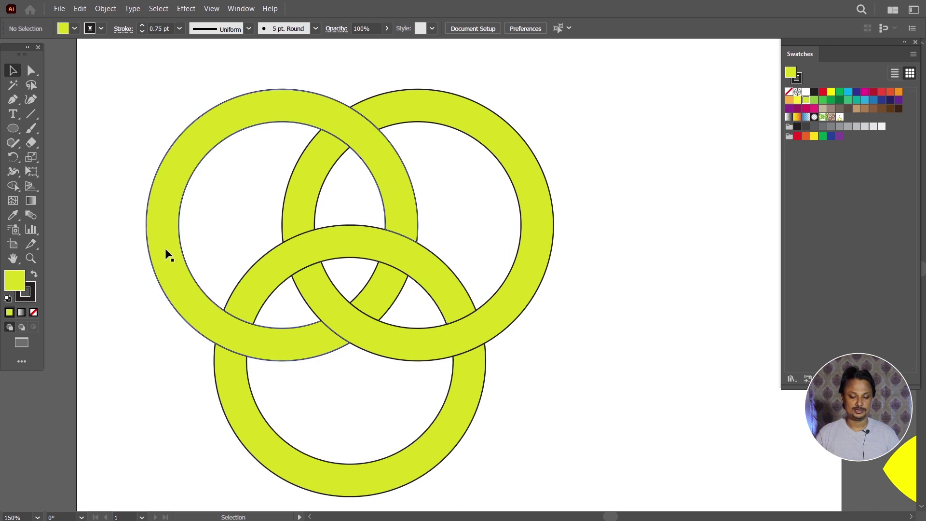
left_click_drag(131, 99, 551, 401)
key("ctrl+g")
left_click_drag(378, 334, 427, 333)
left_click(652, 371)
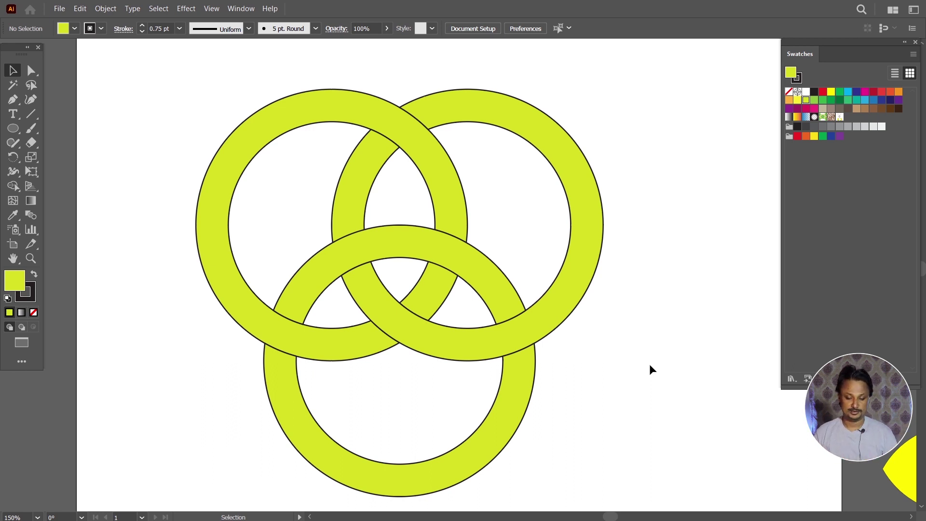
left_click(434, 232)
key("ctrl+minus")
key("ctrl+minus")
Move the ring knot to the artboard's bottom edge and draw a new yellow circle above it
mouse_move(432, 208)
left_mouse_down()
mouse_move(425, 162)
mouse_move(413, 408)
left_mouse_up()
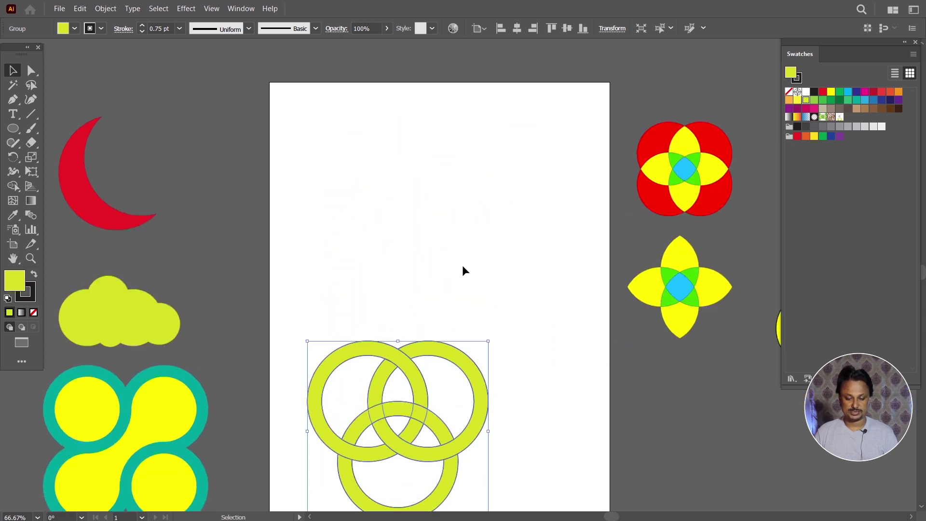
key("ctrl+plus")
scroll(415, 316, "up", 2)
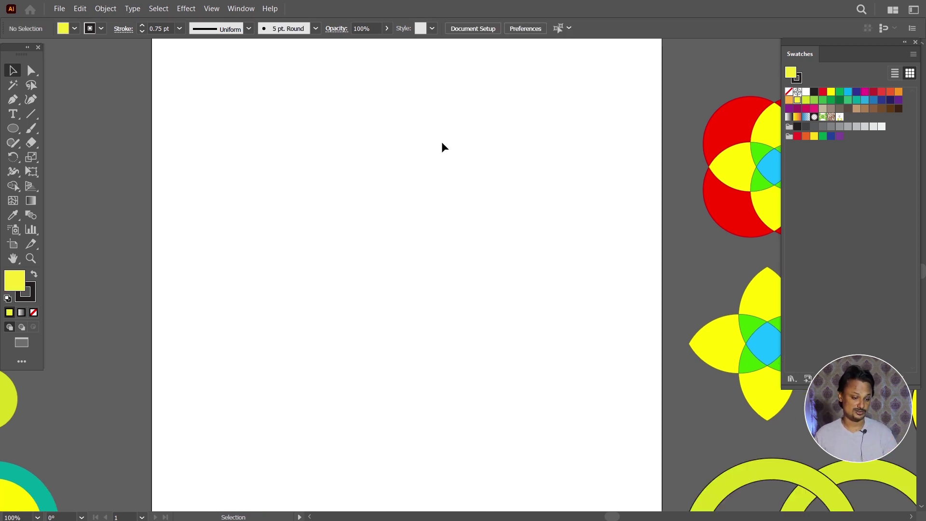
left_click(20, 130)
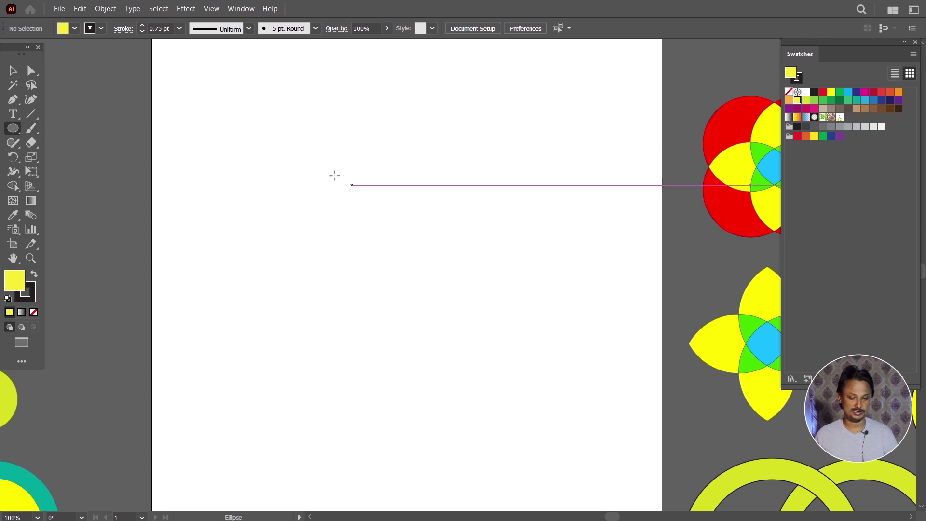
mouse_move(219, 127)
left_mouse_down()
mouse_move(288, 197)
mouse_move(452, 266)
left_mouse_up()
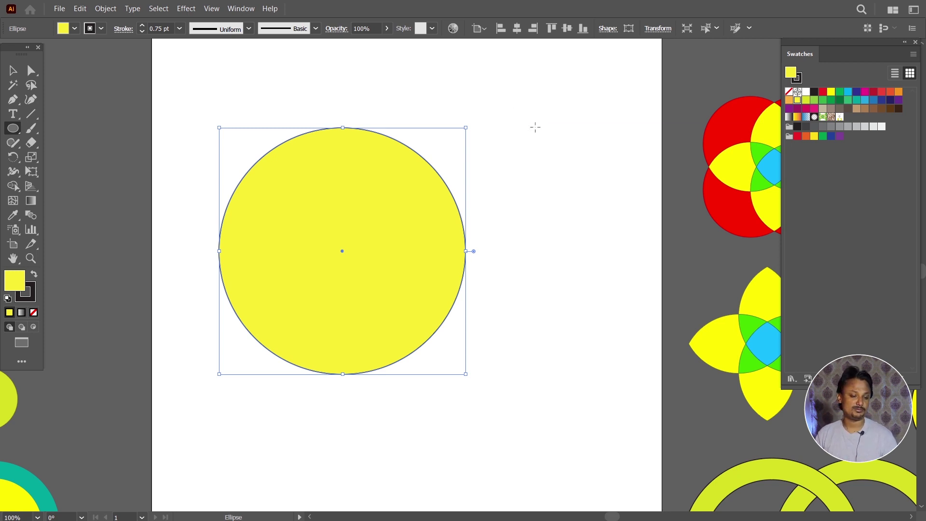
left_click(13, 71)
left_click_drag(396, 235, 390, 215)
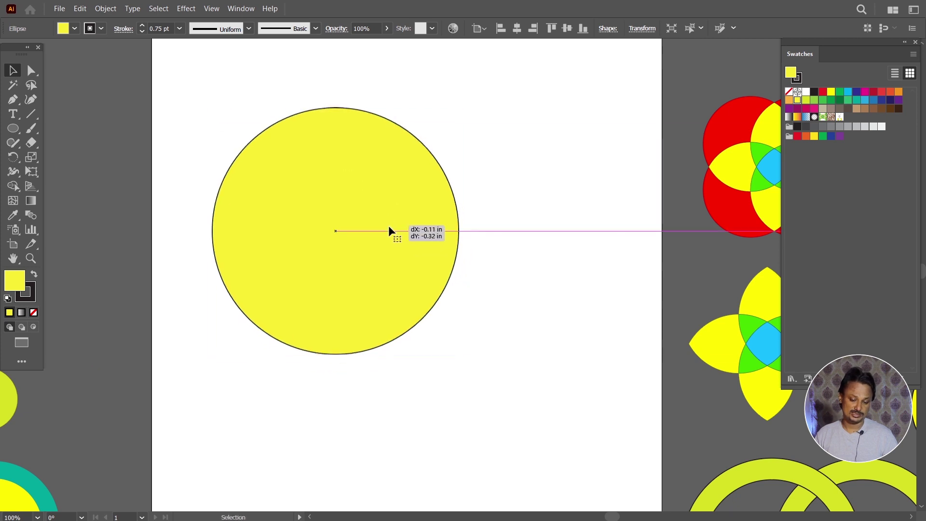
Make a smaller concentric copy of the circle, then scale both circles down together
left_click_drag(304, 229, 365, 229)
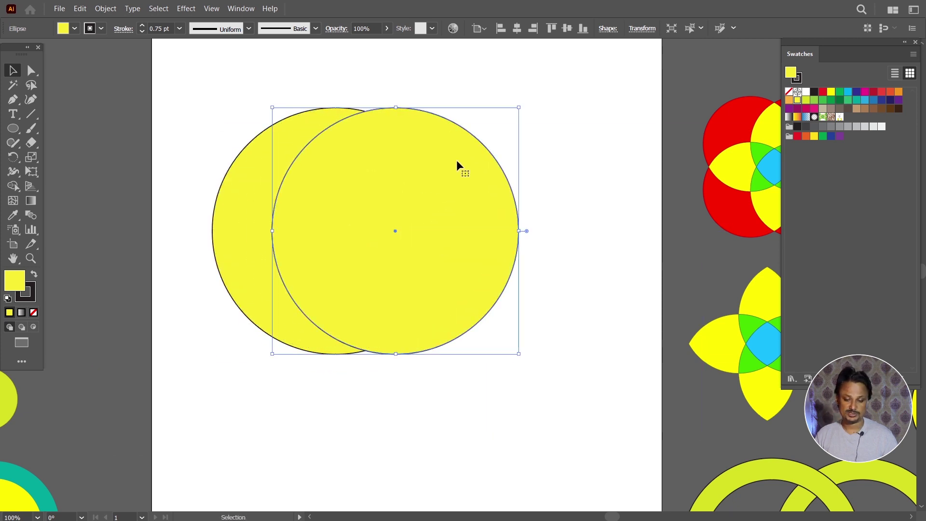
left_click_drag(517, 107, 472, 154)
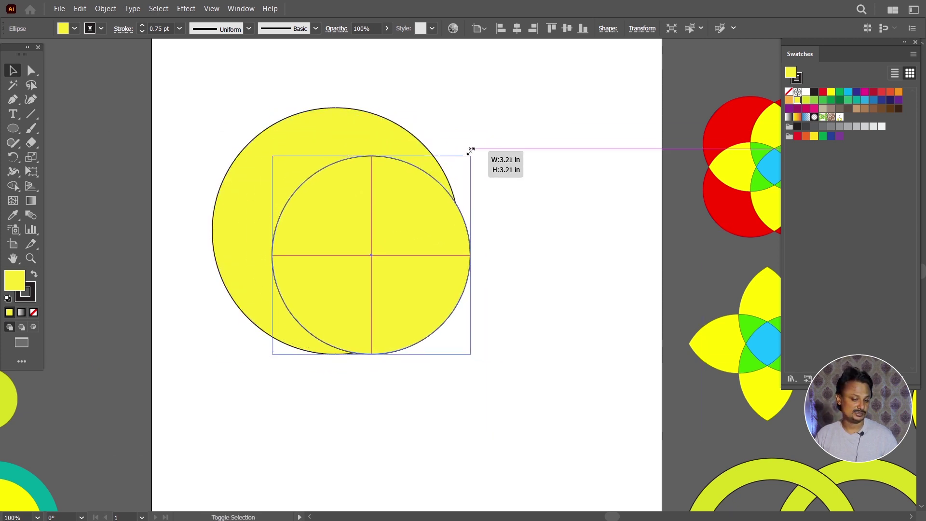
mouse_move(392, 206)
left_mouse_down()
mouse_move(372, 201)
mouse_move(376, 188)
left_mouse_up()
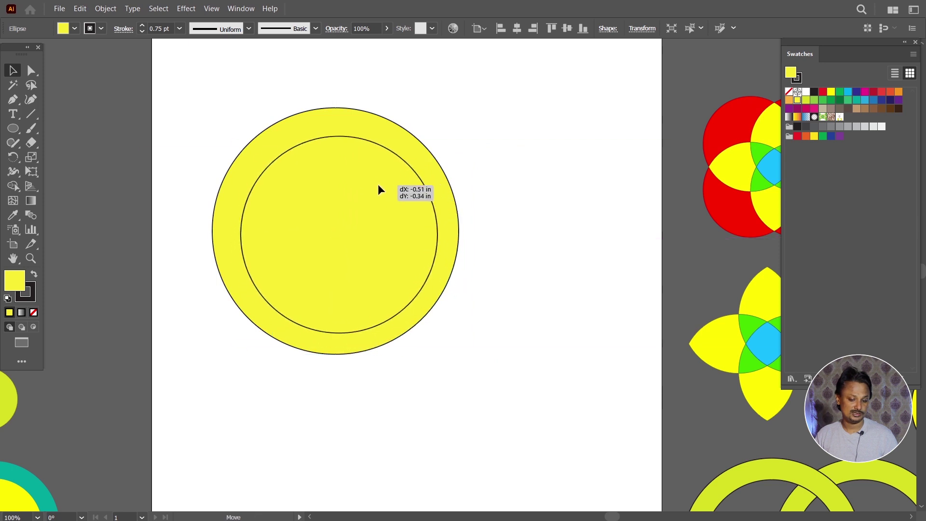
left_click(263, 153, "shift")
left_click(517, 30)
left_click(566, 28)
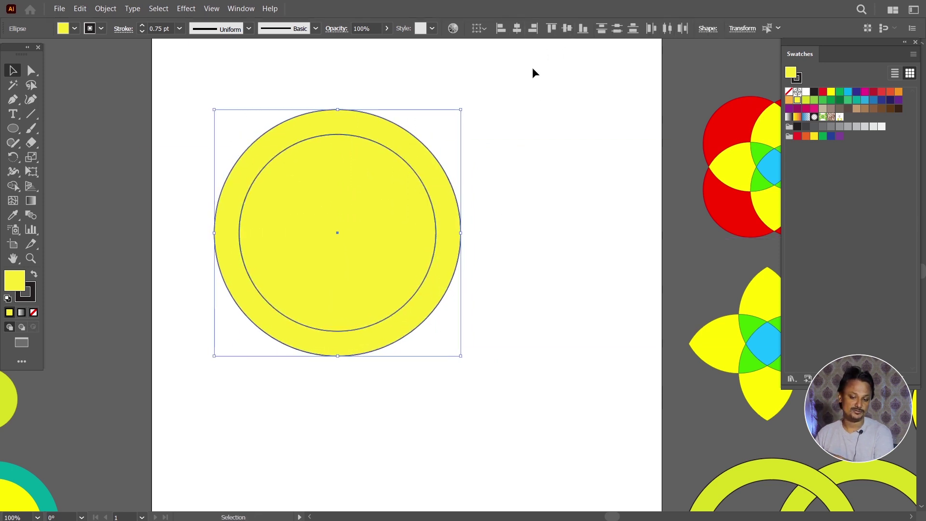
left_click(530, 80)
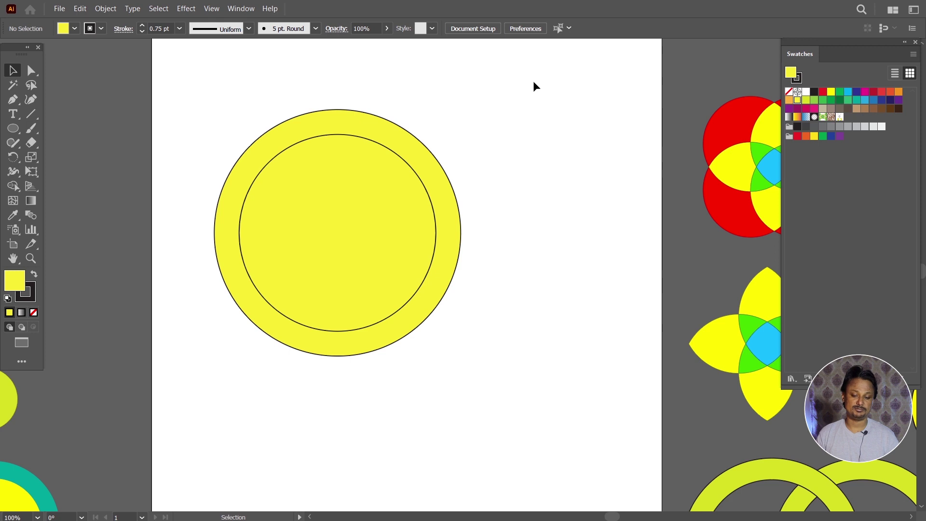
left_click_drag(523, 93, 424, 209)
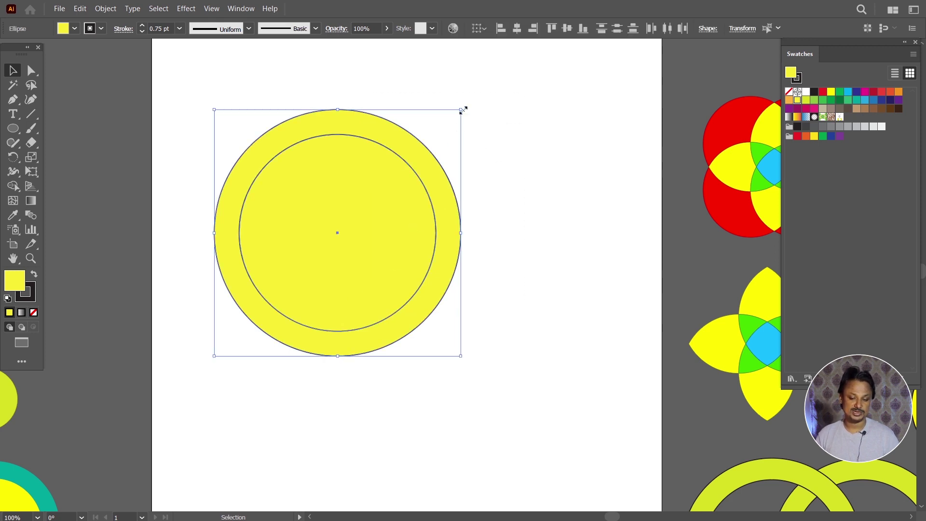
left_click_drag(463, 110, 462, 173)
Shrink the inner circle slightly about its centre
left_click(409, 188)
left_click(446, 137)
left_click(390, 155)
left_click_drag(412, 129, 409, 135)
left_click(473, 128)
Select both circles and cut out the inner disc with Shape Builder to form a ring
left_click_drag(446, 182, 266, 329)
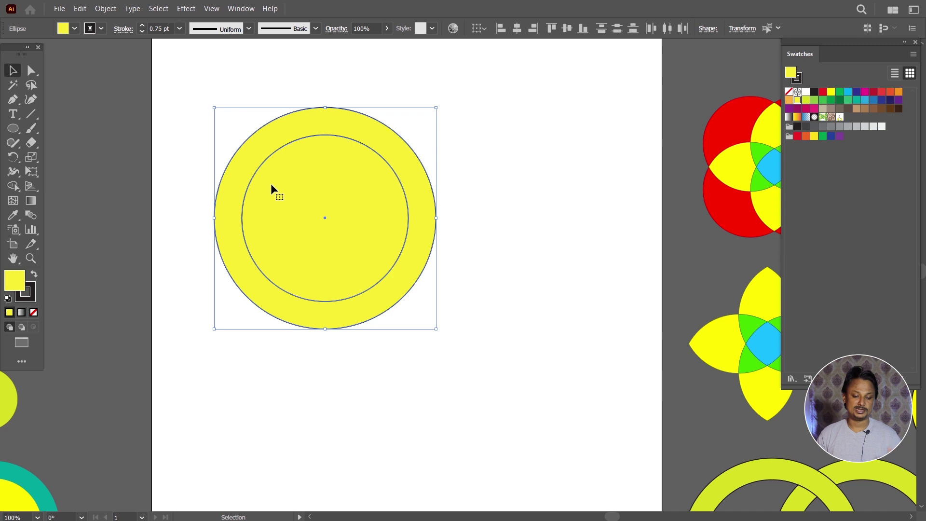
left_click(17, 186)
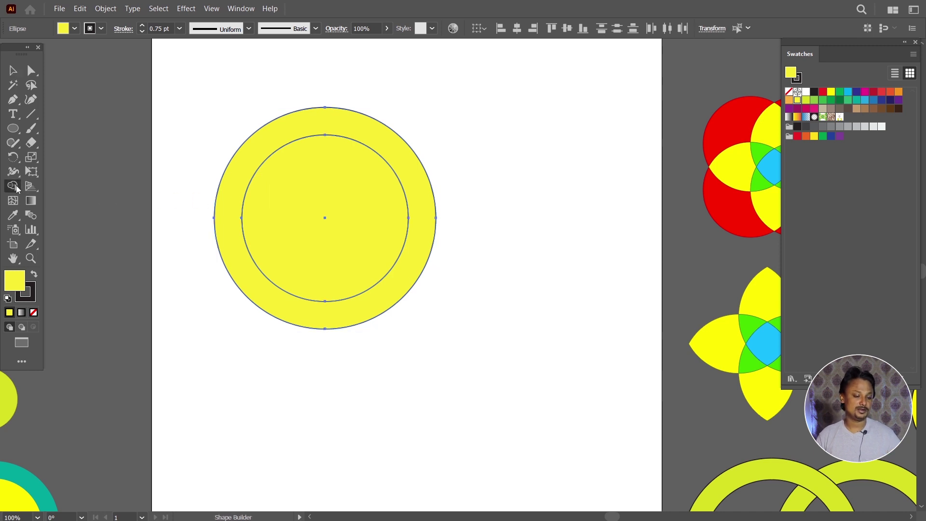
left_click(304, 201, "alt")
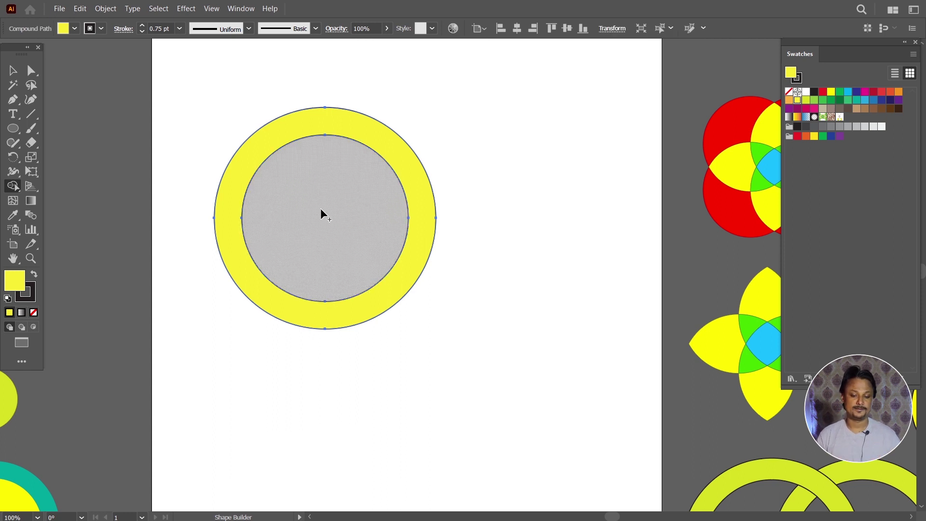
left_click(12, 70)
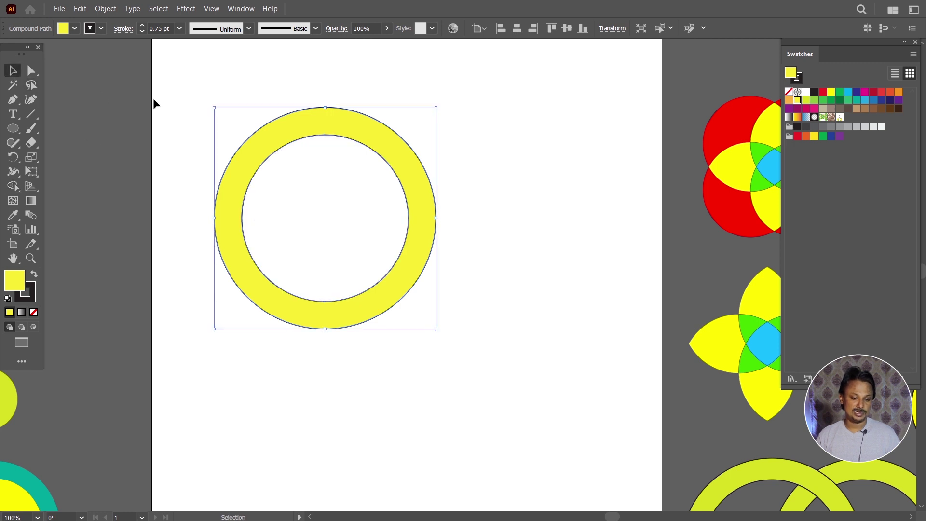
Place two overlapping copies of the ring: one to the right and one centred below
left_click_drag(243, 182, 230, 183)
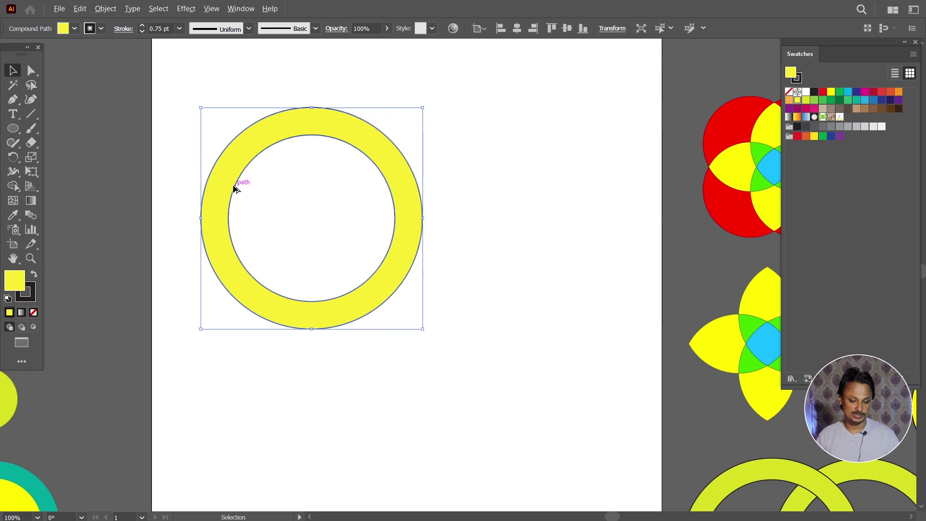
left_click_drag(234, 188, 346, 189)
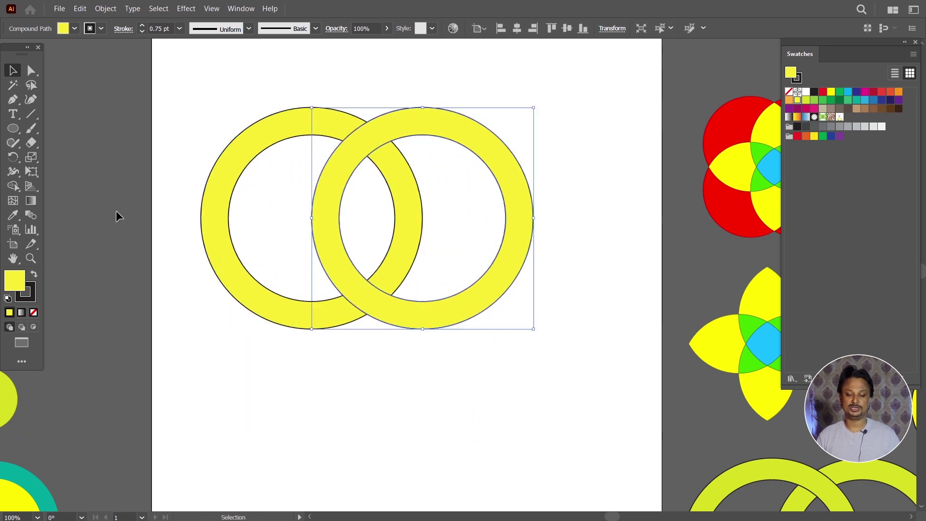
left_click_drag(490, 167, 437, 280)
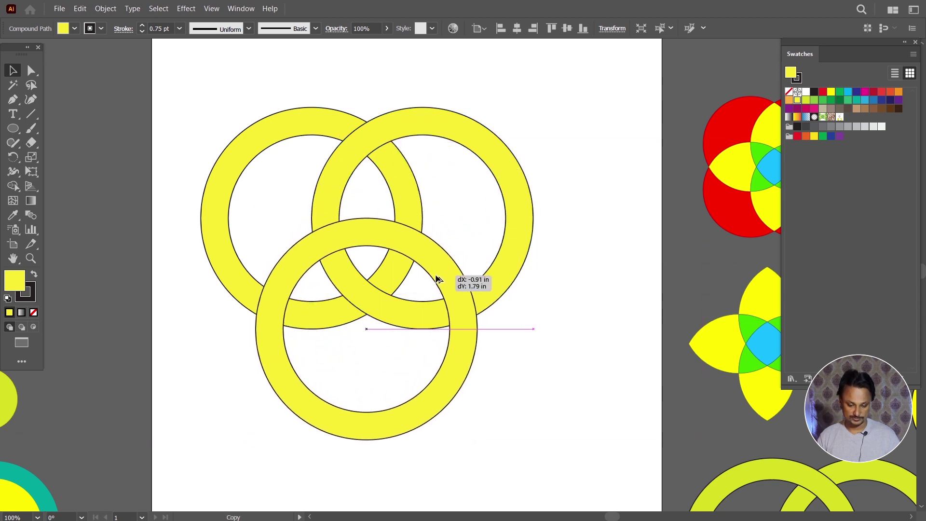
left_click_drag(437, 280, 430, 280)
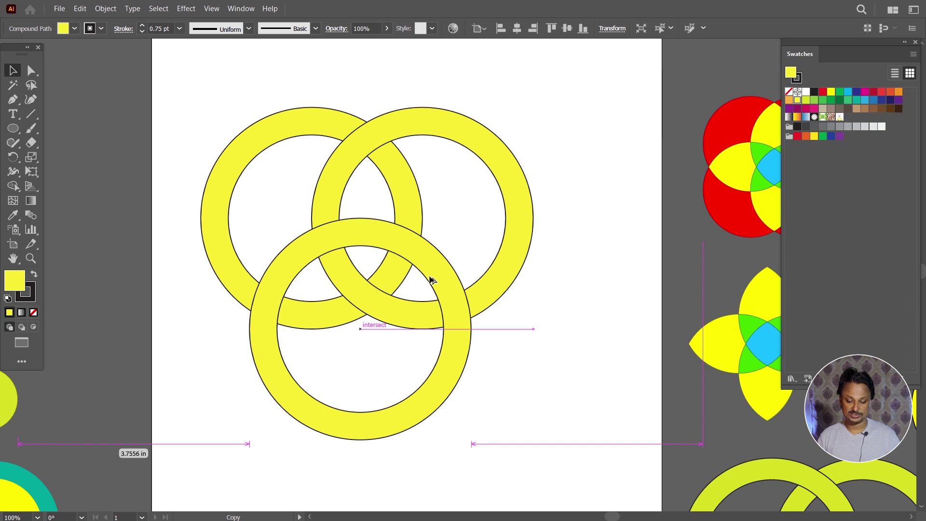
left_click_drag(429, 277, 430, 279)
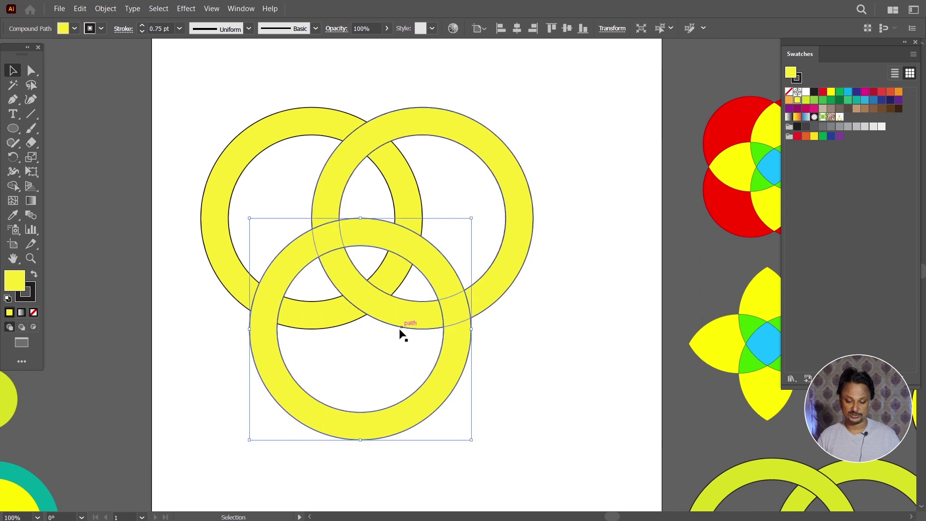
left_click(491, 339)
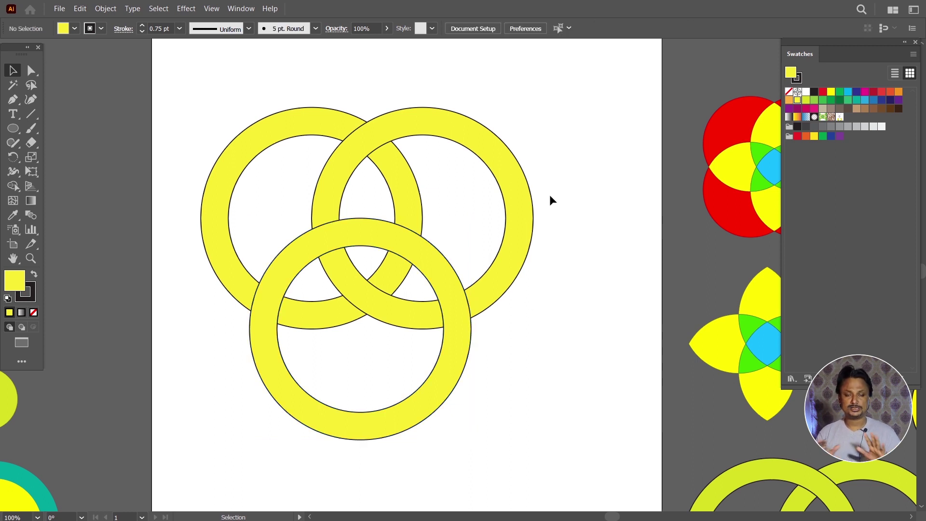
left_click_drag(569, 100, 195, 436)
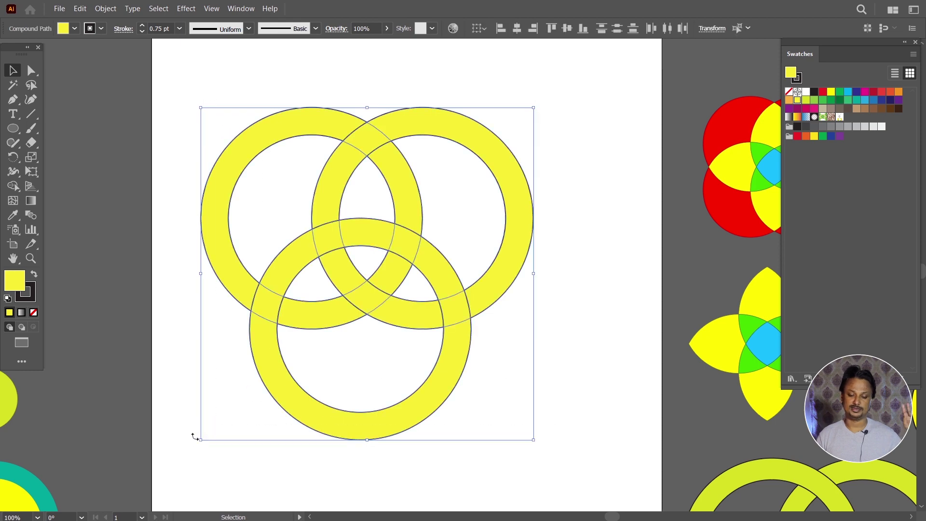
Scale the three rings down together to about 4.64 in square, keeping their triangular arrangement
scroll(344, 231, "up", 1)
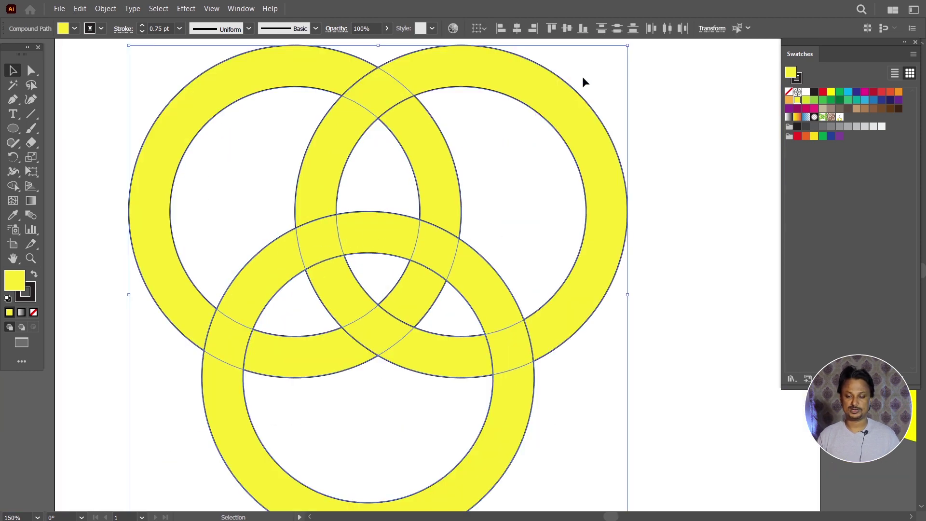
left_click_drag(627, 45, 203, 396)
scroll(557, 167, "down", 1)
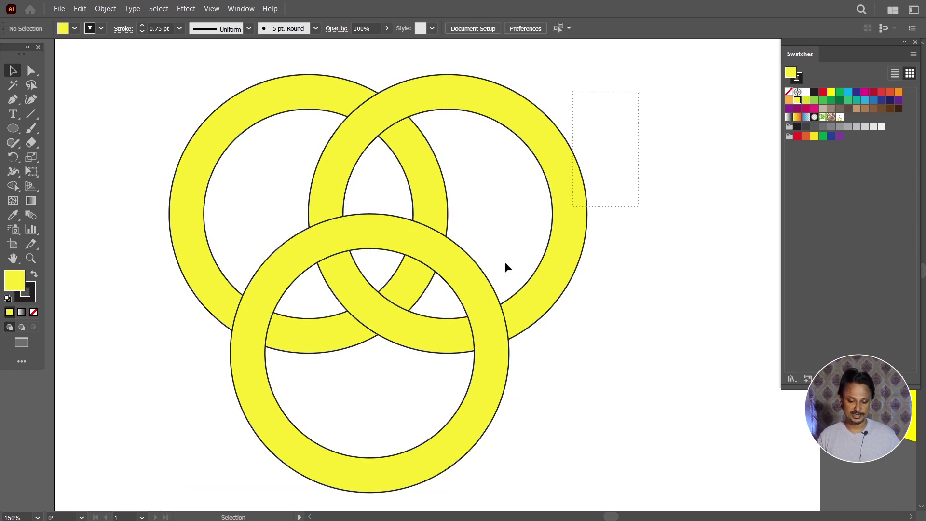
left_click(16, 188)
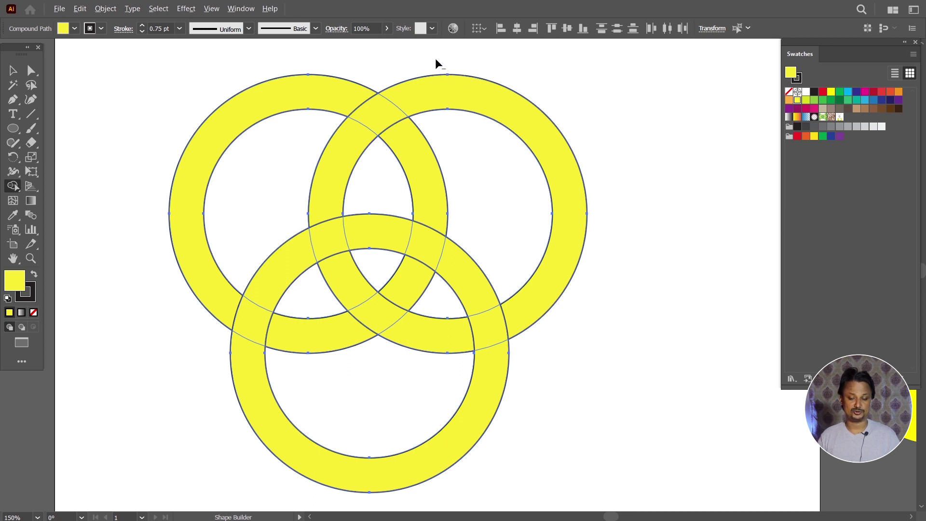
Delete the outer regions of the right, bottom and left rings to leave the triquetra shape
left_click_drag(435, 60, 553, 258)
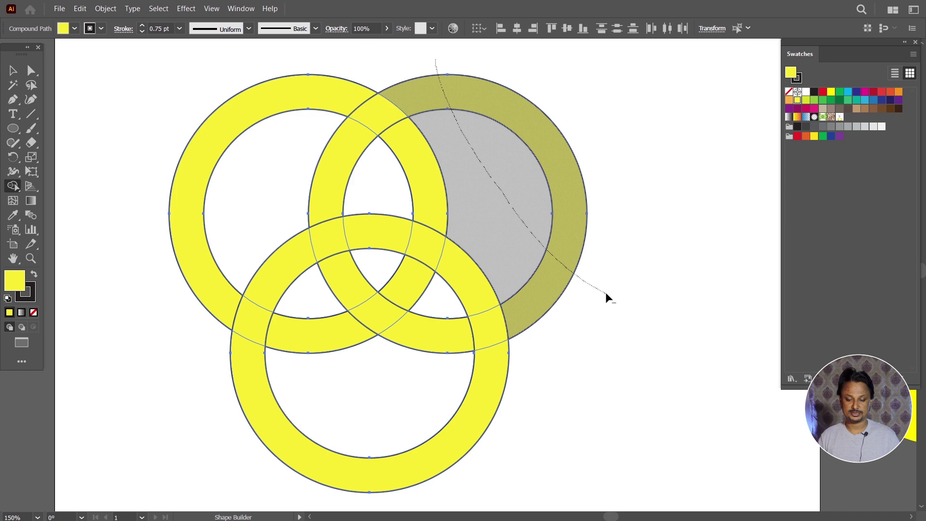
left_click_drag(606, 292, 607, 294)
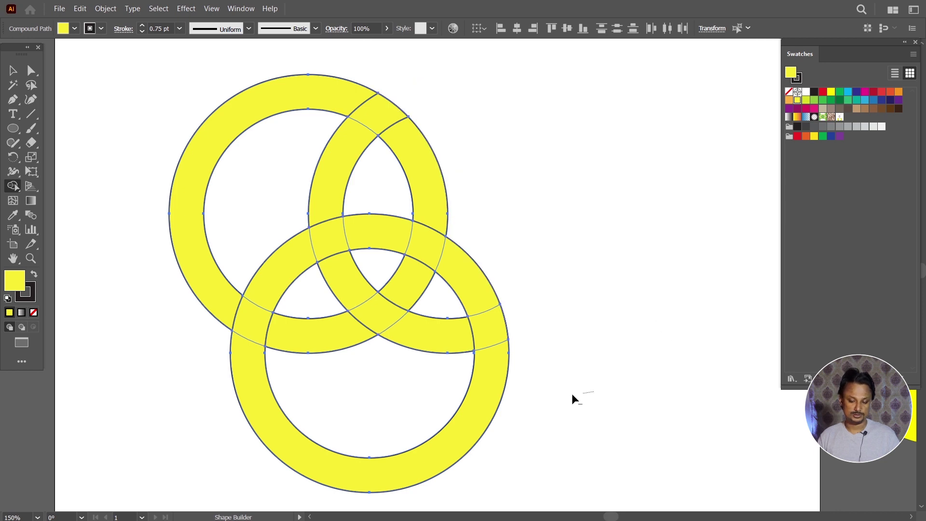
left_click_drag(598, 389, 212, 393)
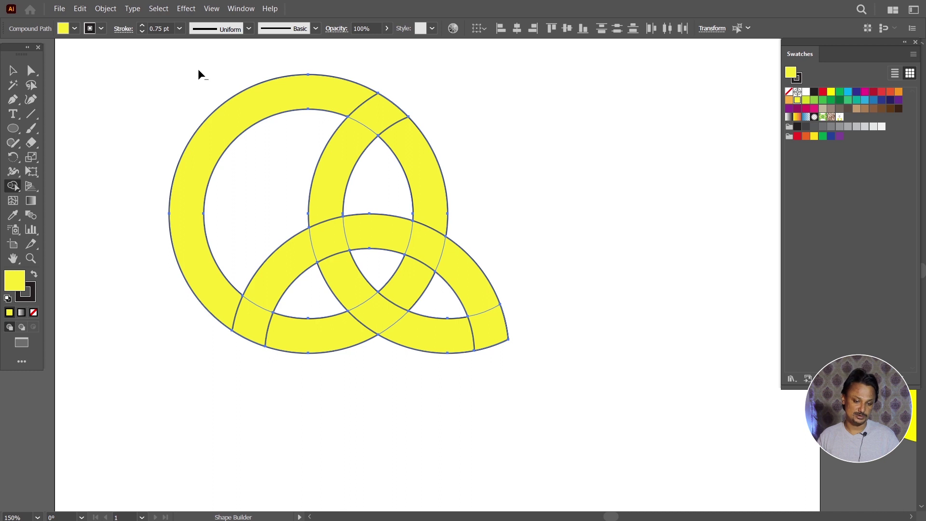
left_click_drag(196, 69, 141, 343)
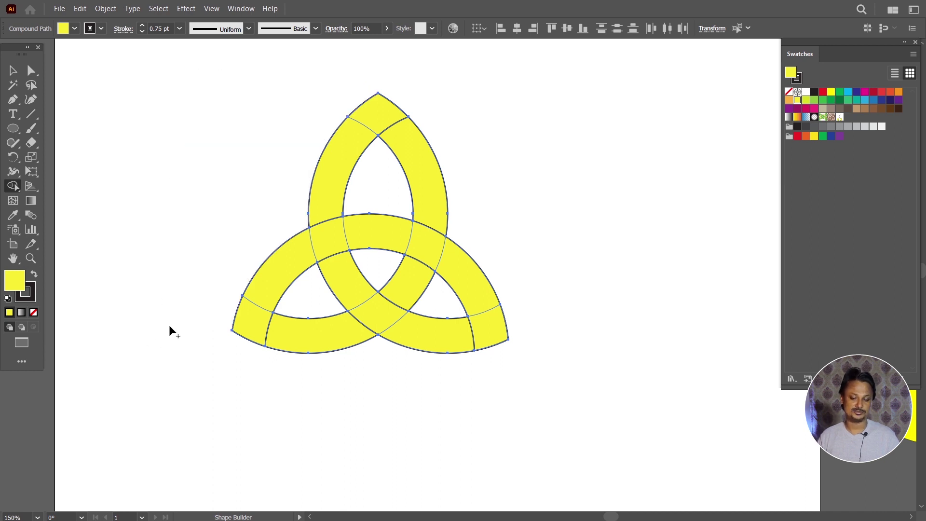
left_click(13, 70)
left_click(242, 105)
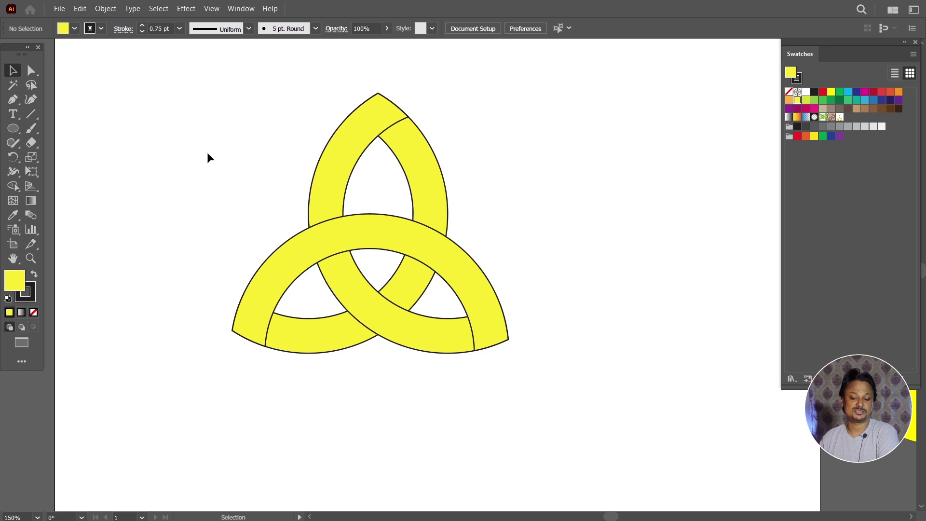
Merge the top, right and lower-left arc pieces into continuous bands, then reselect the knot
left_click_drag(223, 106, 563, 355)
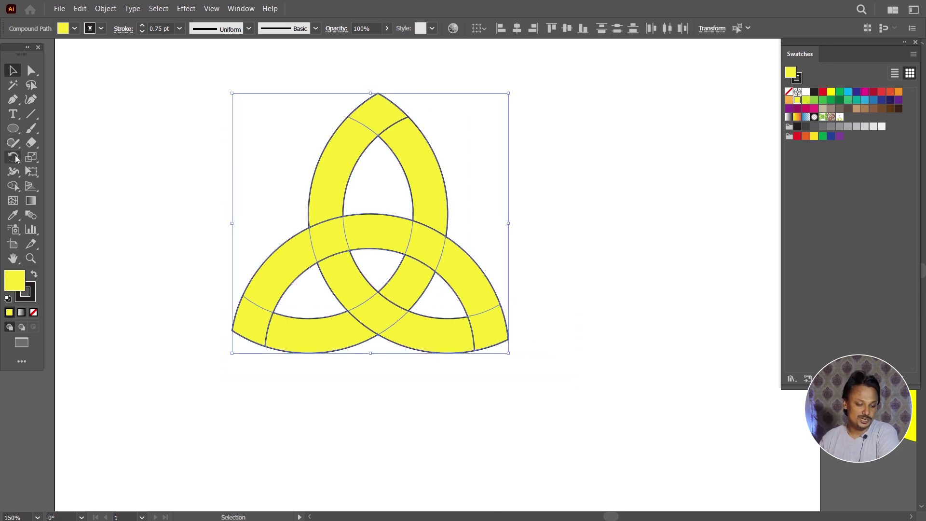
left_click(13, 187)
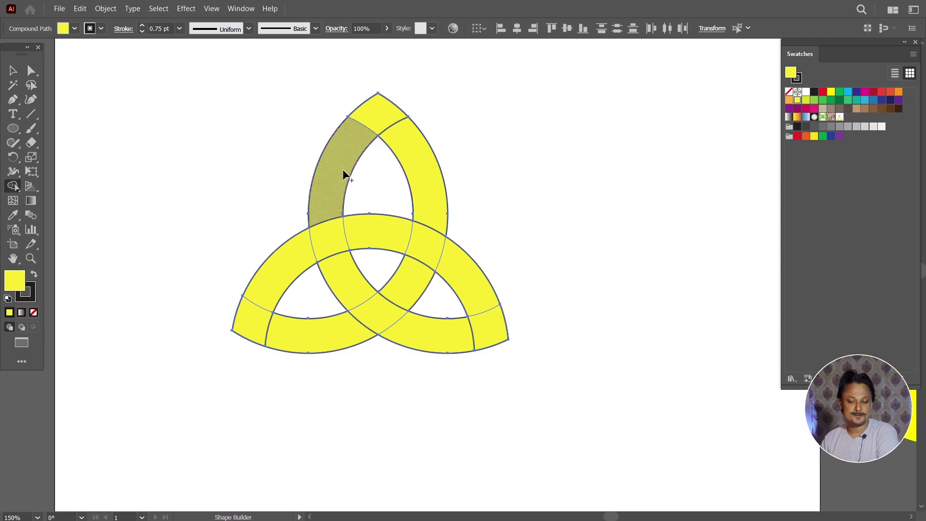
mouse_move(344, 164)
left_mouse_down()
mouse_move(351, 140)
mouse_move(380, 121)
mouse_move(415, 149)
left_mouse_up()
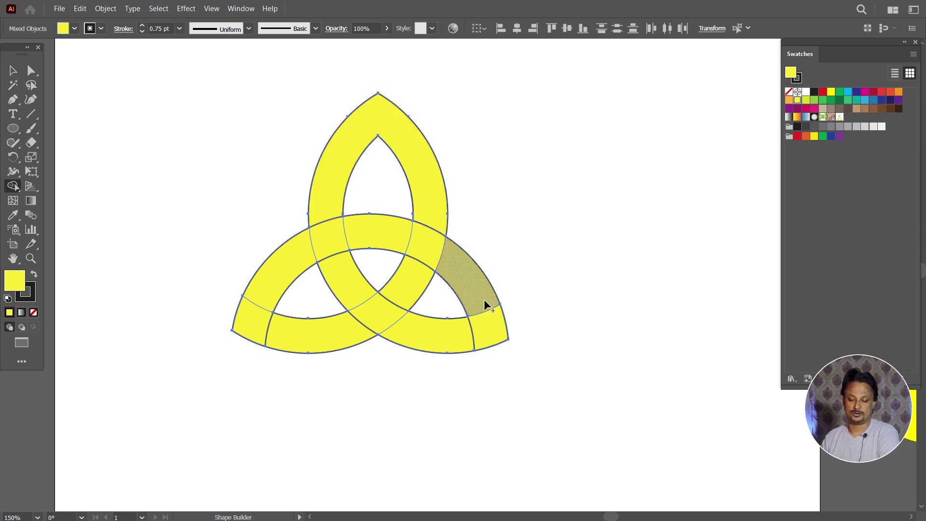
left_click_drag(485, 304, 464, 339)
left_click_drag(370, 351, 257, 312)
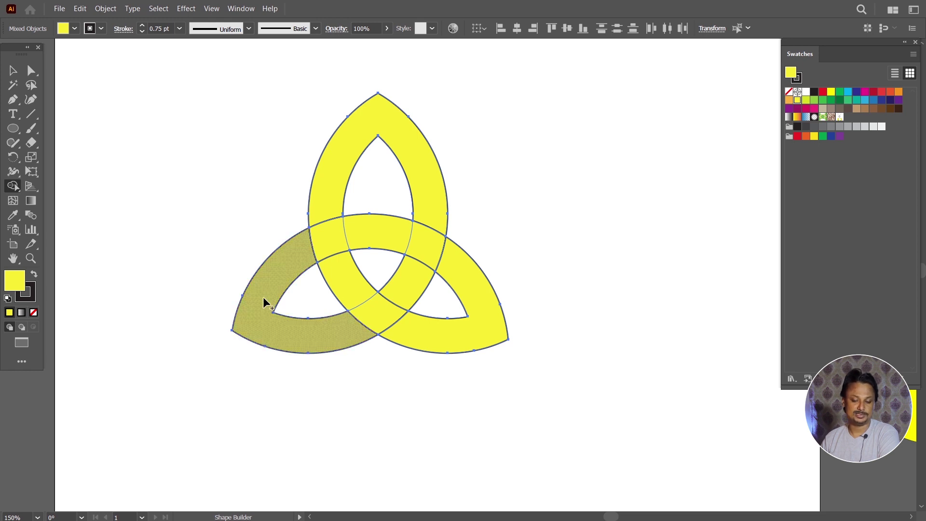
key("v")
left_click(147, 117)
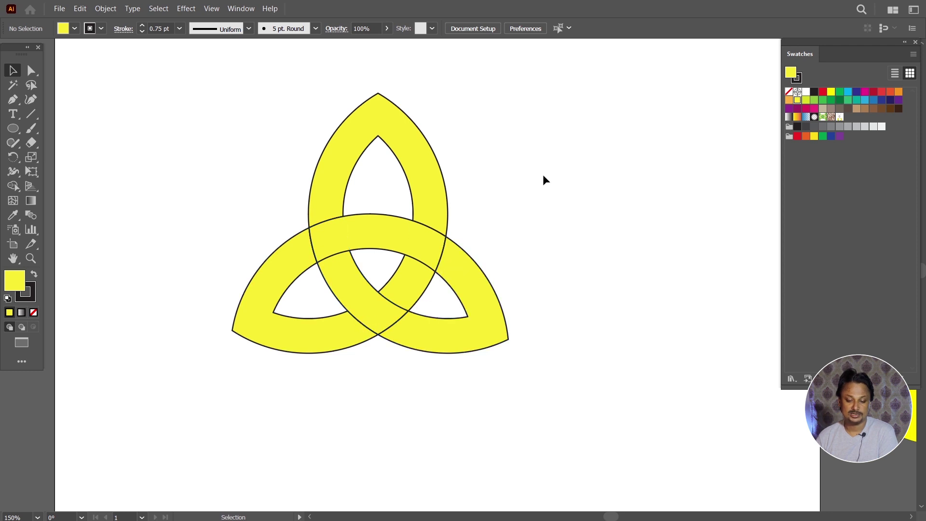
left_click_drag(186, 126, 513, 378)
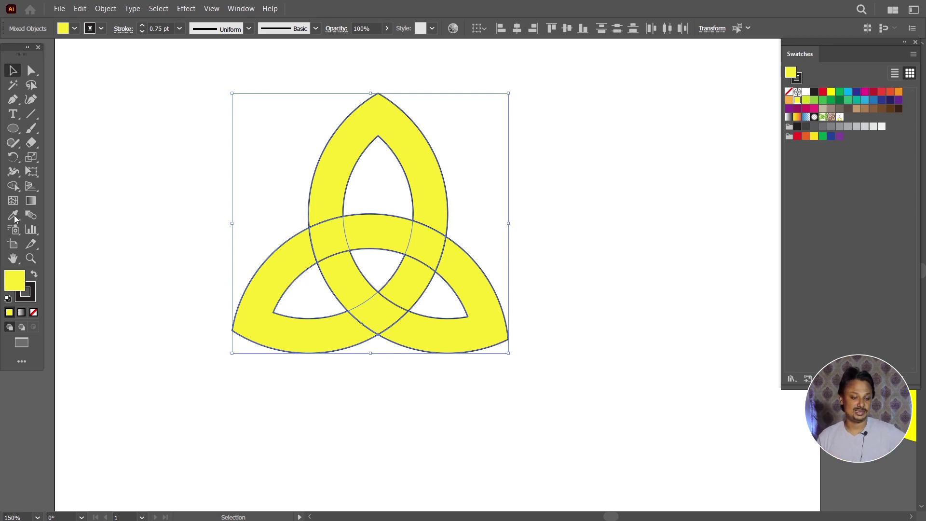
Merge the right, lower-left and top arc pieces each into one band with Shape Builder
left_click(13, 186)
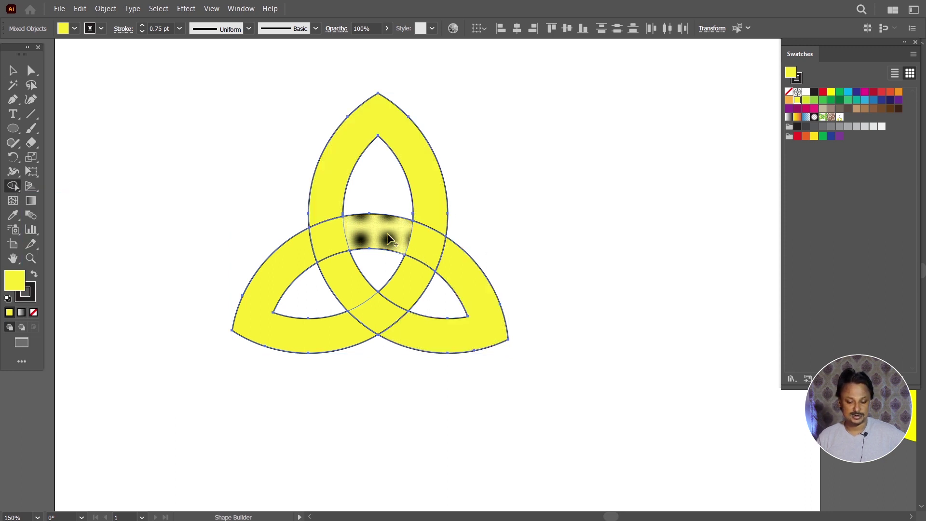
left_click_drag(388, 237, 429, 332)
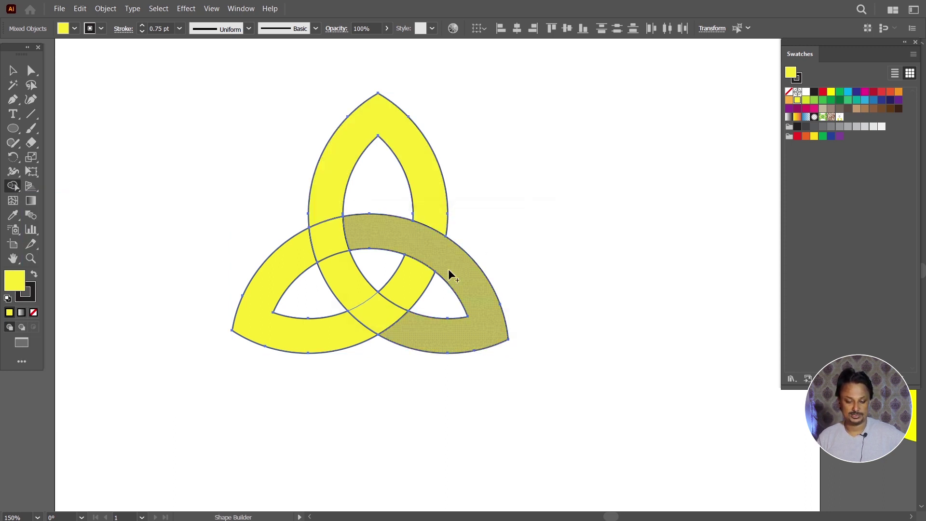
left_click_drag(409, 341, 410, 322)
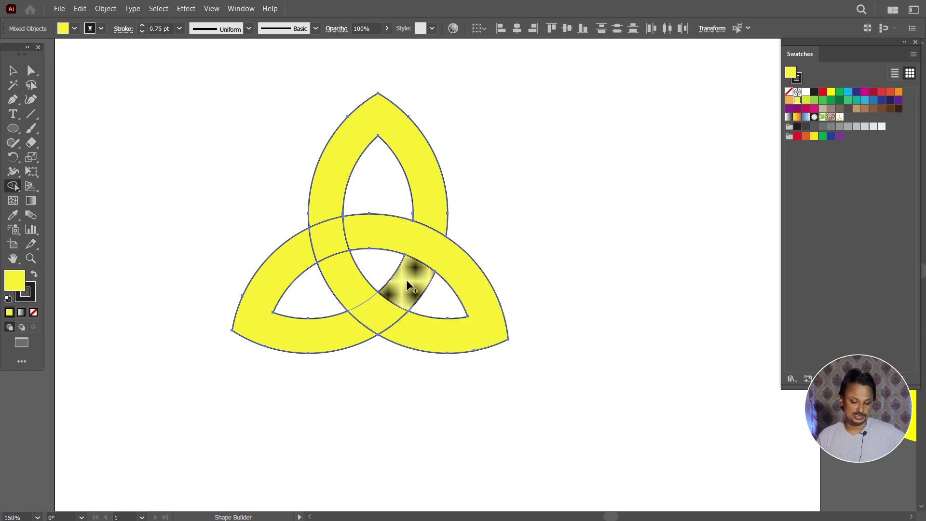
left_click_drag(255, 319, 371, 318)
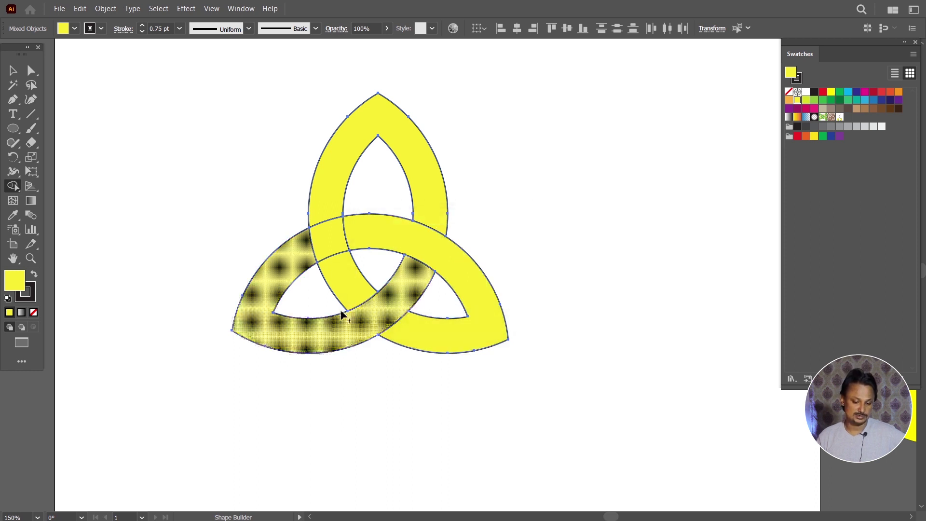
left_click_drag(334, 266, 331, 200)
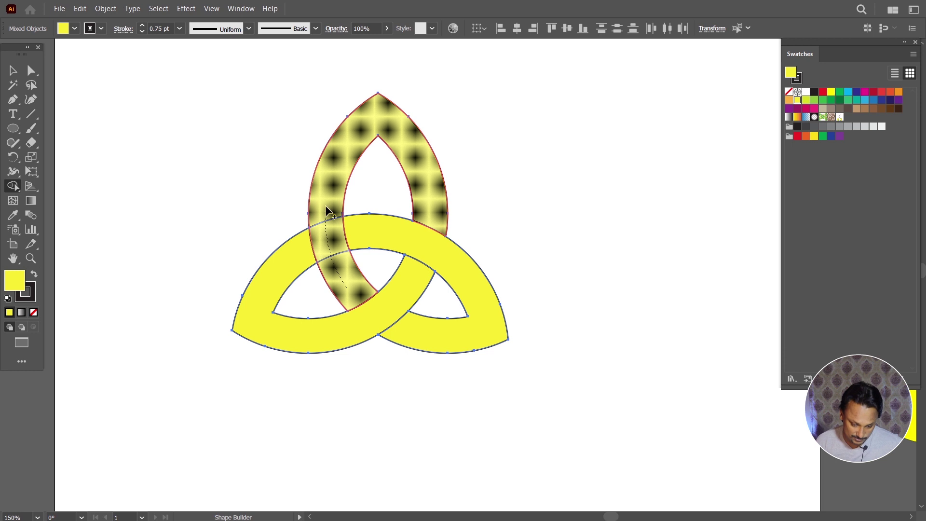
Undo the top band merge and reselect the whole triquetra
left_click(13, 70)
left_click(174, 142)
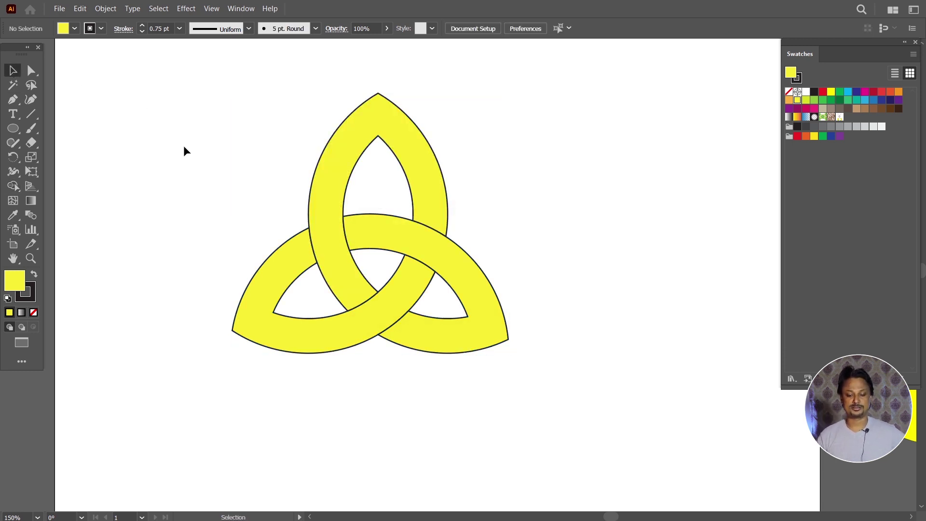
key("a")
key("ctrl+a")
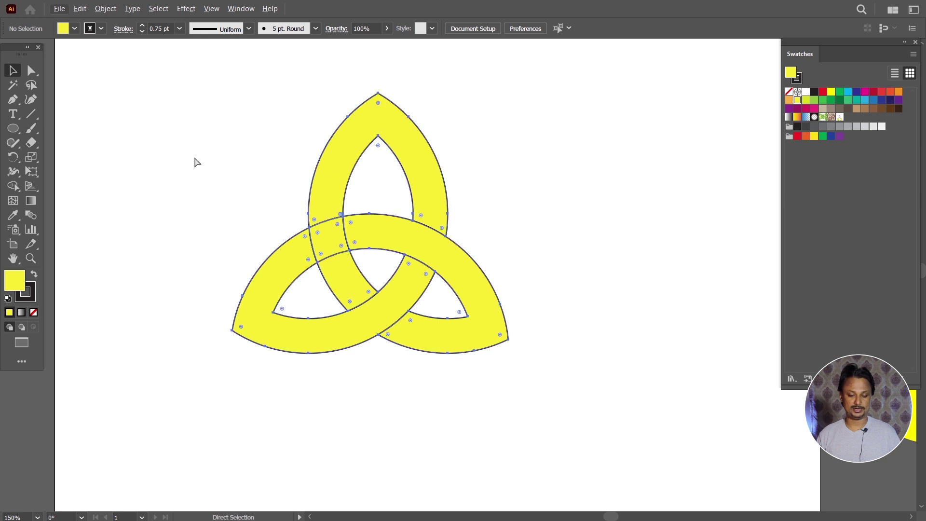
key("v")
key("ctrl")
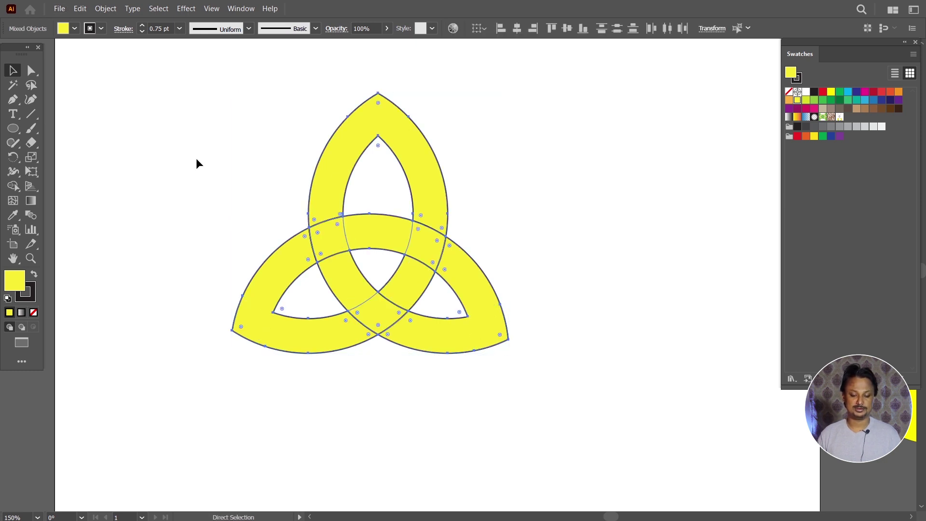
left_click(196, 159)
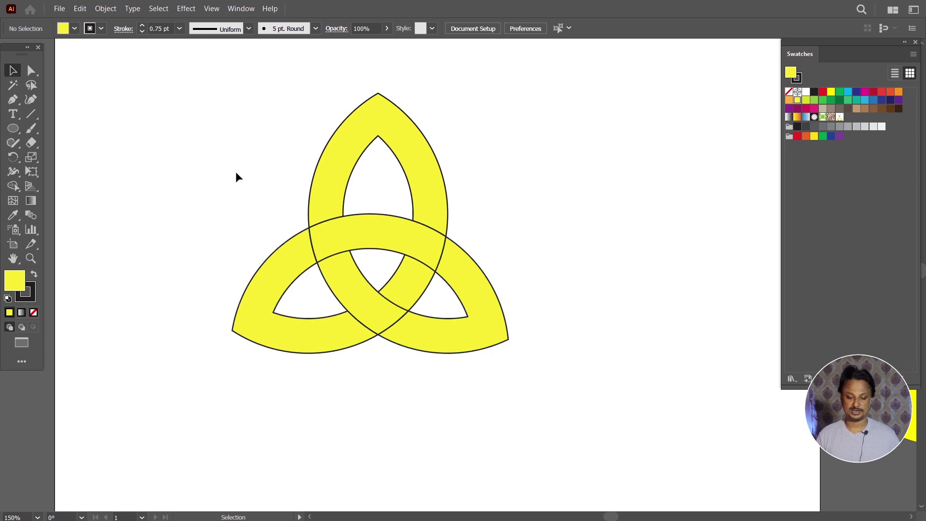
left_click_drag(250, 167, 537, 381)
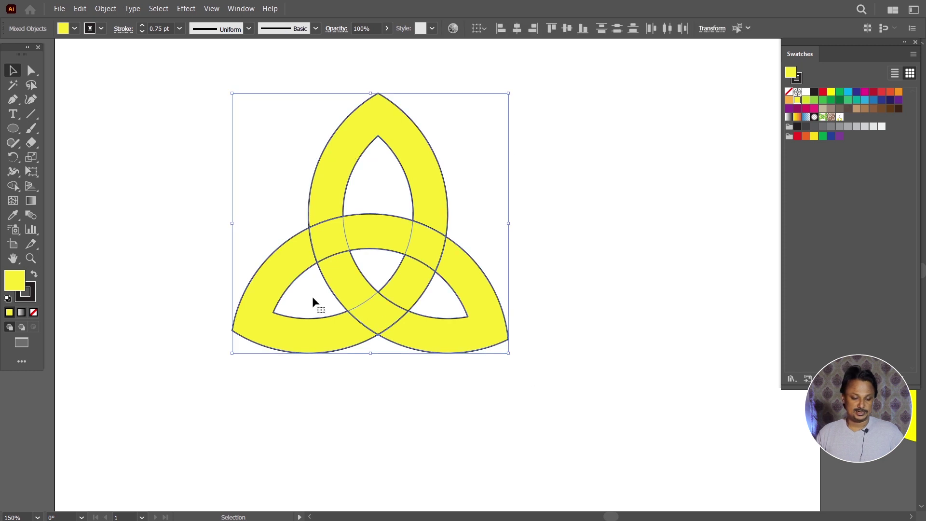
Merge the top, lower-right and left ring segments into single bands, then reselect the whole knot
left_click(14, 187)
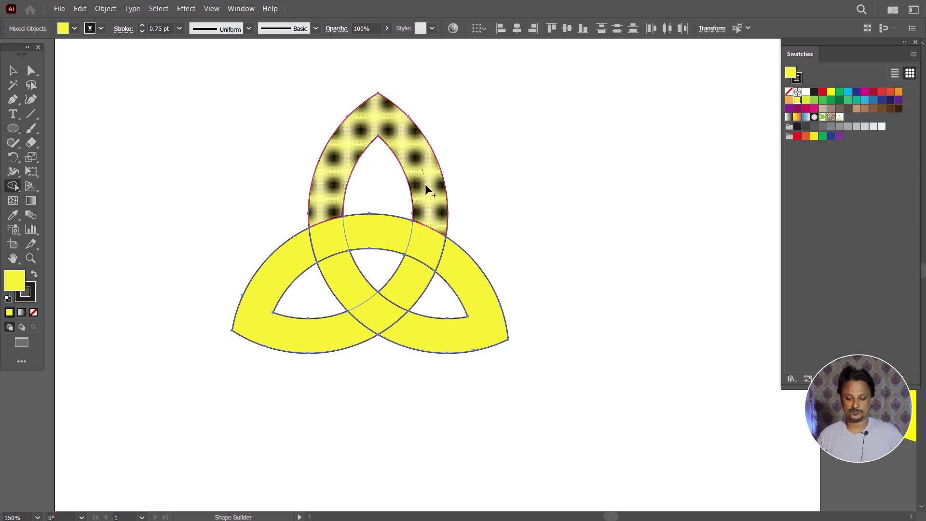
left_click_drag(413, 258, 406, 281)
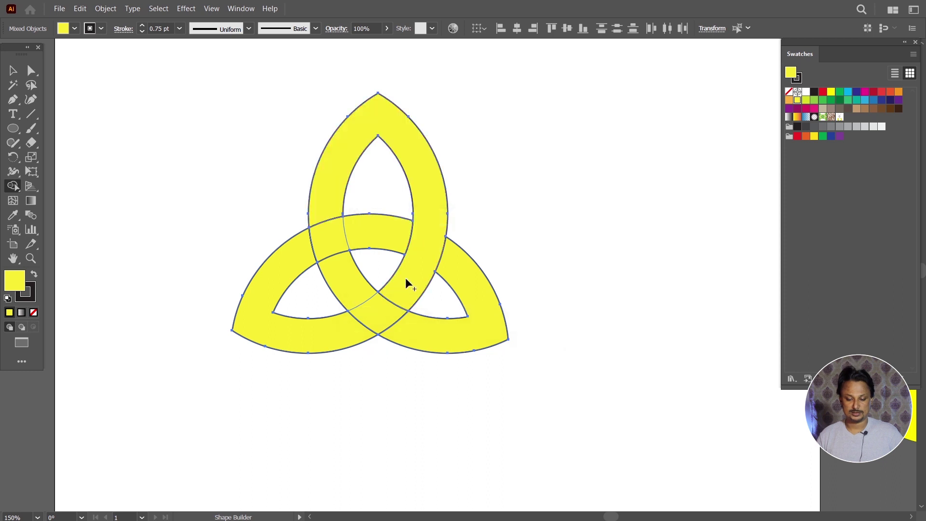
left_click_drag(466, 338, 353, 288)
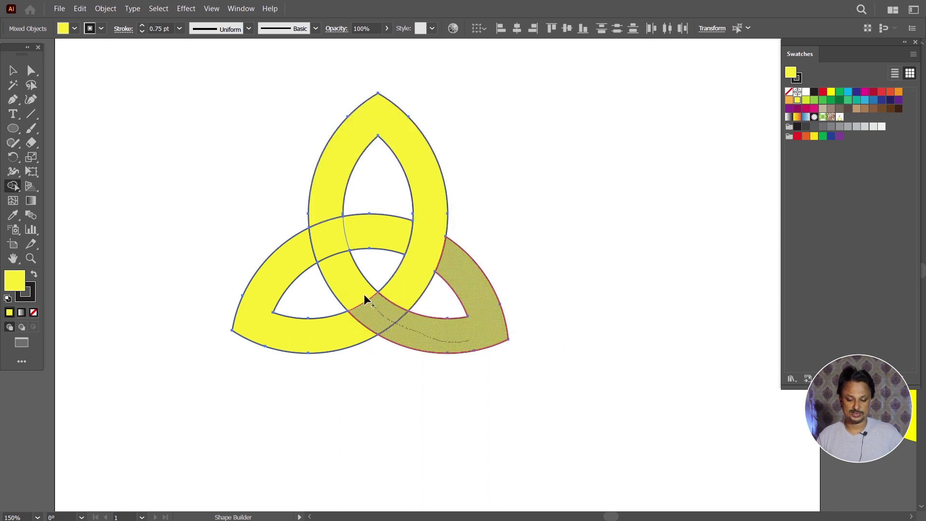
left_click_drag(354, 288, 354, 289)
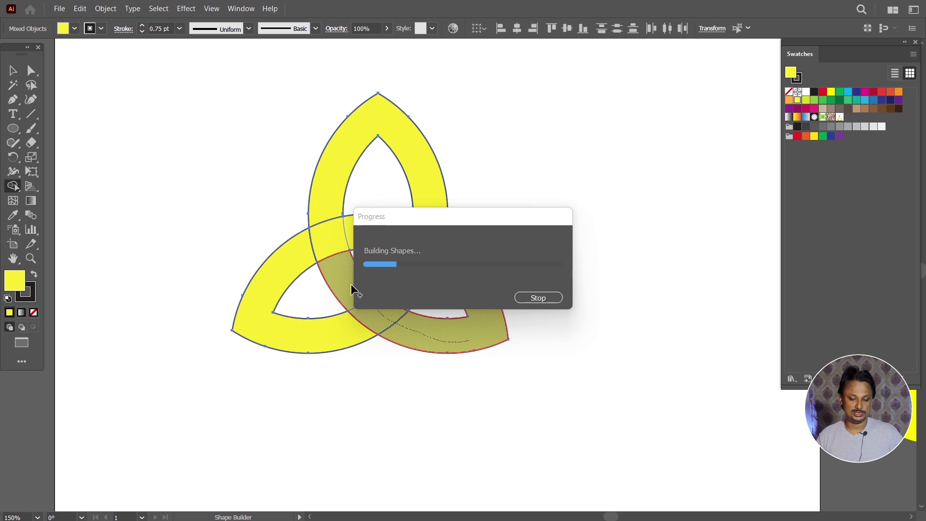
mouse_move(314, 257)
left_mouse_down()
mouse_move(383, 238)
mouse_move(448, 251)
left_mouse_up()
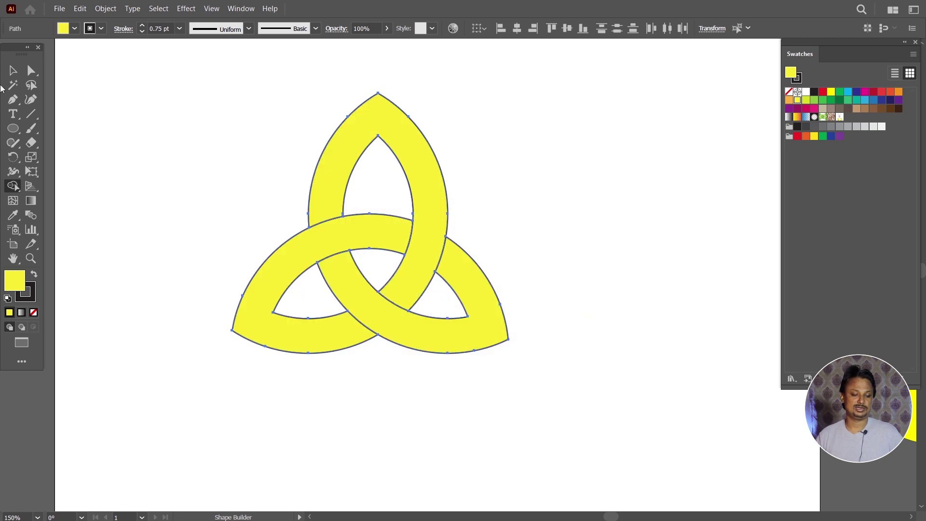
left_click(13, 71)
left_click(183, 99)
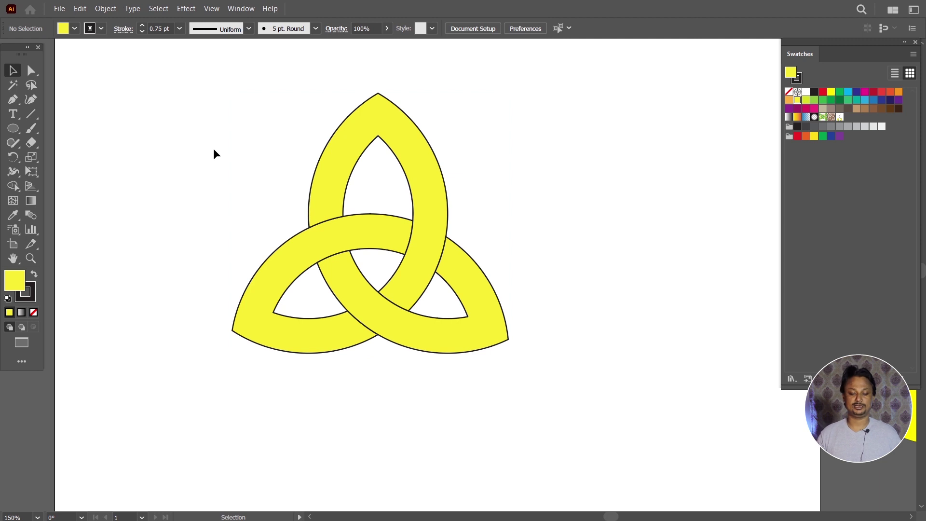
left_click_drag(201, 92, 557, 381)
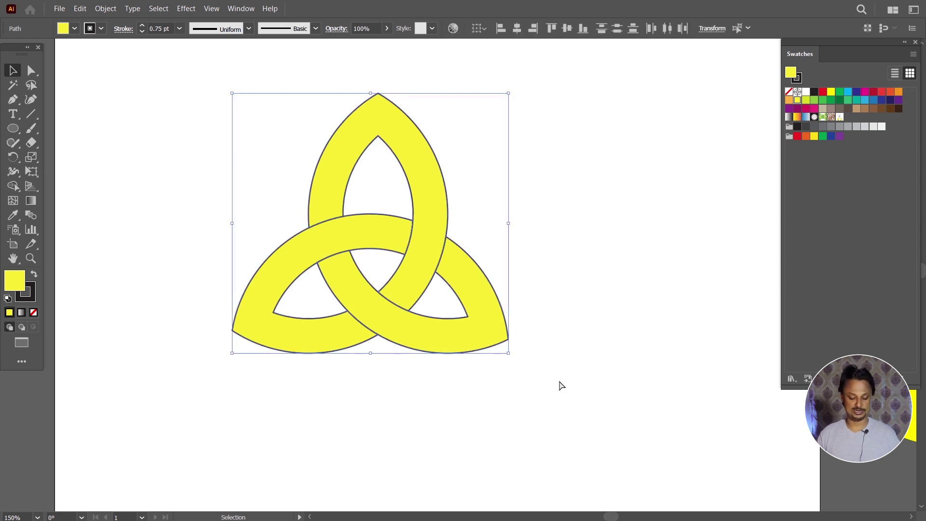
Group the knot and place it at the artboard's top right, with the shrunken rings below
key("ctrl+g")
left_click_drag(425, 261, 434, 284)
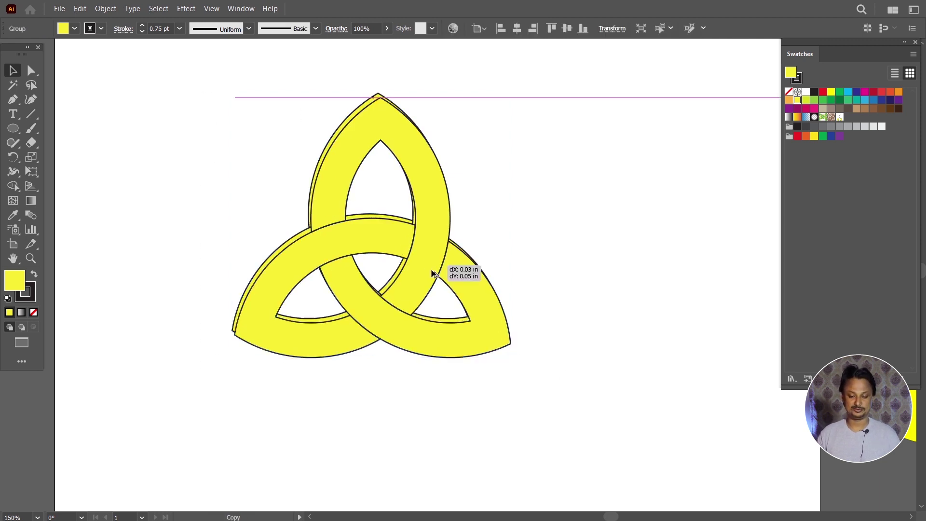
scroll(434, 285, "up", 2, "alt")
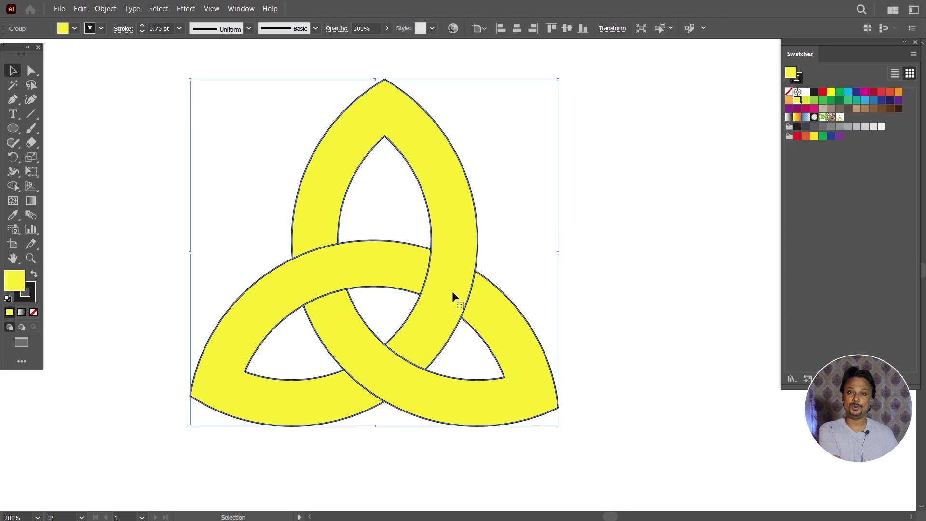
scroll(452, 291, "down", 3, "alt")
mouse_move(456, 304)
left_mouse_down()
mouse_move(391, 227)
mouse_move(504, 167)
left_mouse_up()
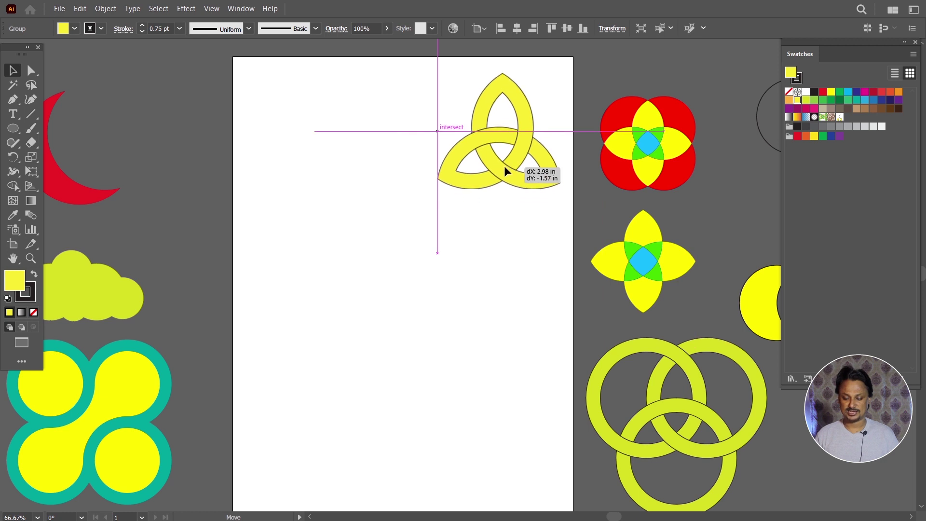
left_click_drag(695, 405, 486, 289)
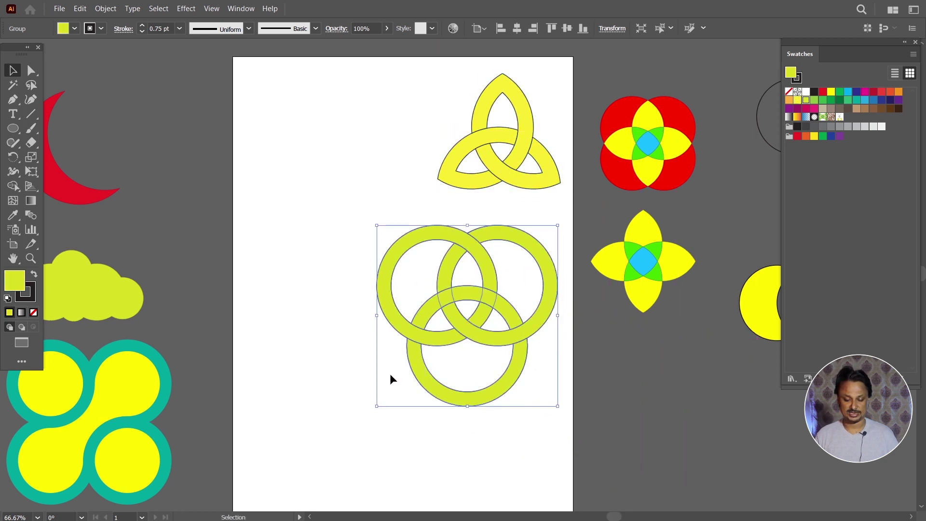
left_click_drag(376, 407, 440, 342)
left_click_drag(539, 286, 555, 287)
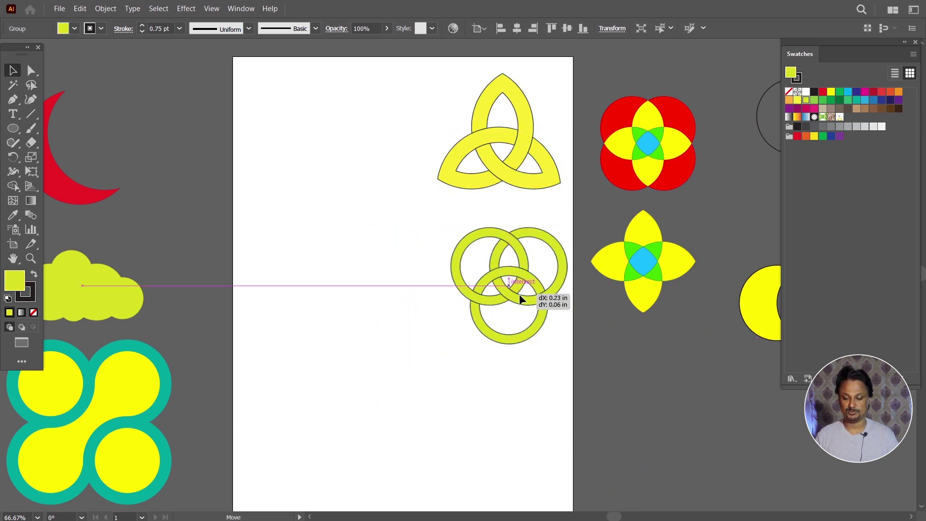
Move and shrink the moon, cloud and flowers onto the artboard
left_click_drag(84, 198, 312, 185)
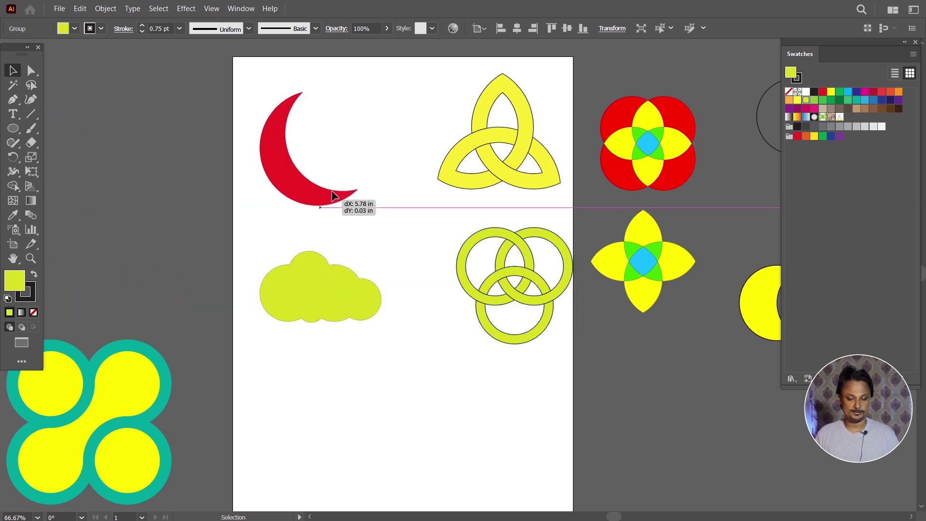
left_click_drag(374, 312, 339, 274)
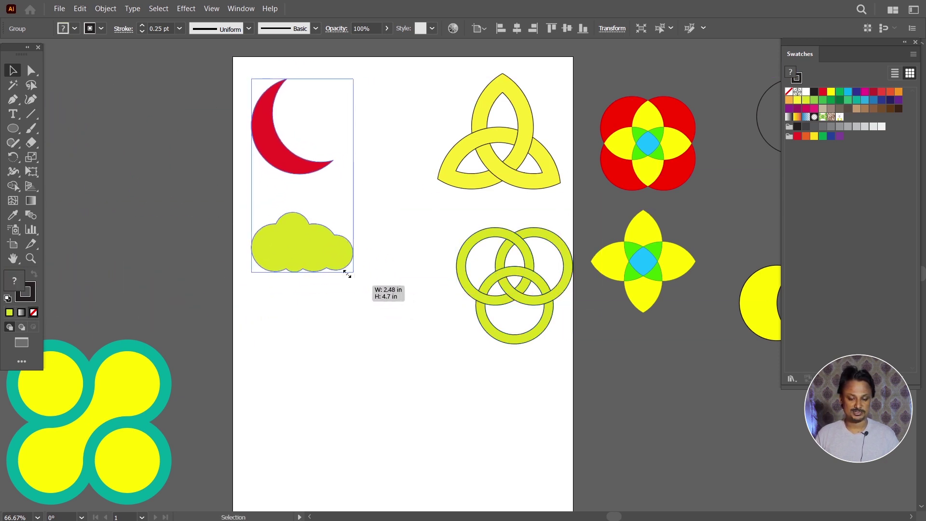
left_click(339, 275)
left_click_drag(108, 404, 326, 321)
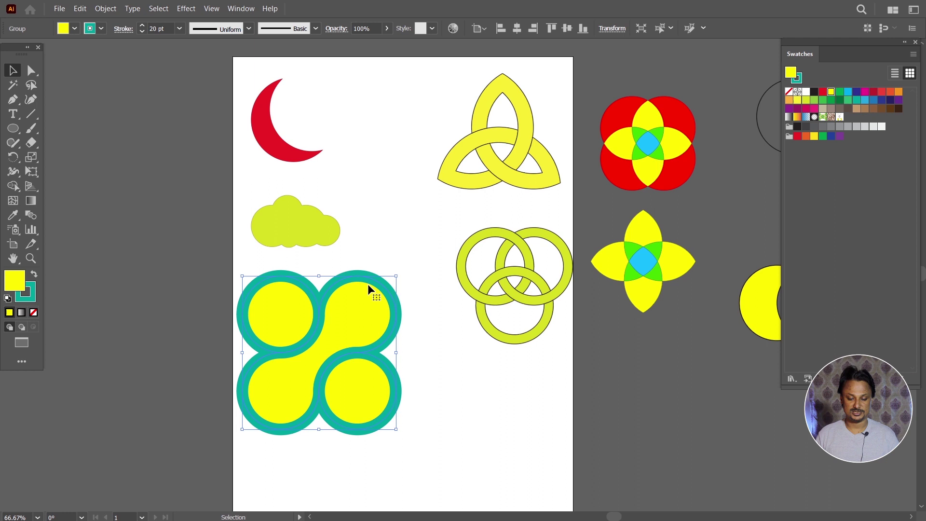
mouse_move(395, 275)
left_mouse_down()
mouse_move(341, 328)
mouse_move(539, 403)
mouse_move(539, 419)
left_mouse_up()
mouse_move(709, 104)
left_mouse_down()
mouse_move(633, 284)
mouse_move(300, 452)
left_mouse_up()
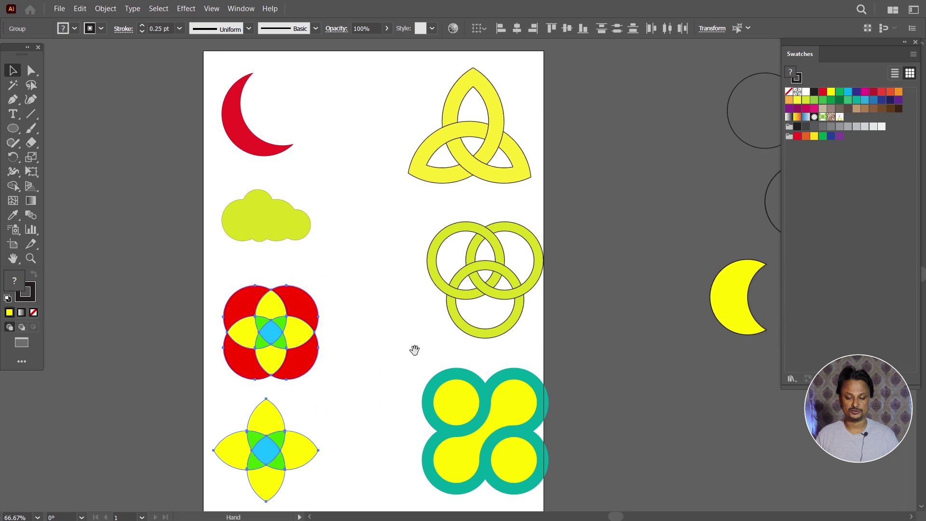
Horizontally centre the right column (knot, rings, teal flower) and the left column shapes
left_click_drag(447, 100, 458, 215)
key("ctrl+z")
key("v")
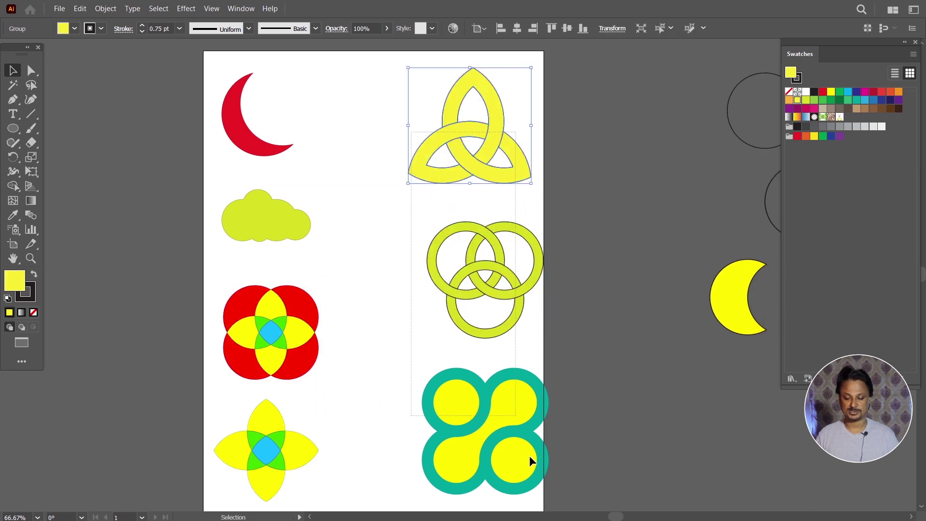
left_click_drag(412, 189, 527, 444)
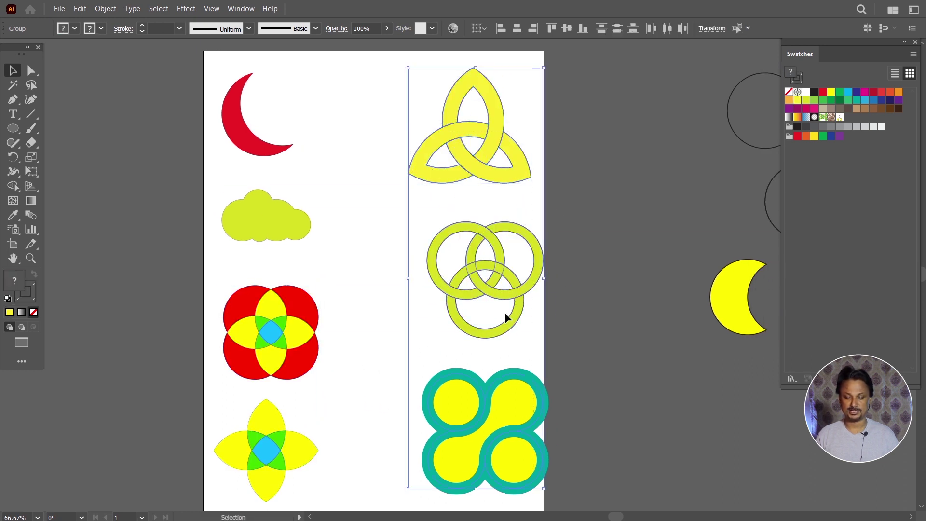
left_click(516, 28)
left_click_drag(513, 178, 496, 183)
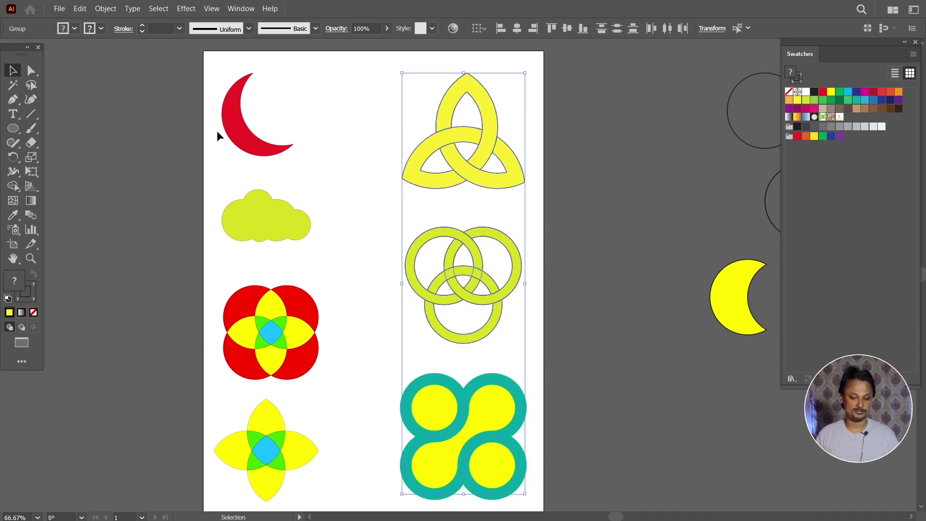
left_click_drag(211, 129, 295, 471)
left_click(514, 30)
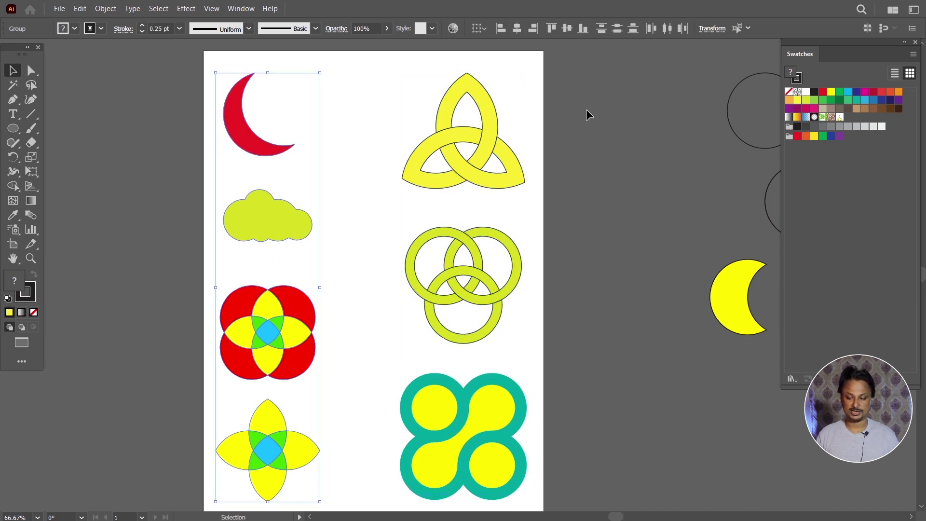
left_click(586, 109)
Shrink the group of outlines and yellow crescents
scroll(574, 75, "right", 5)
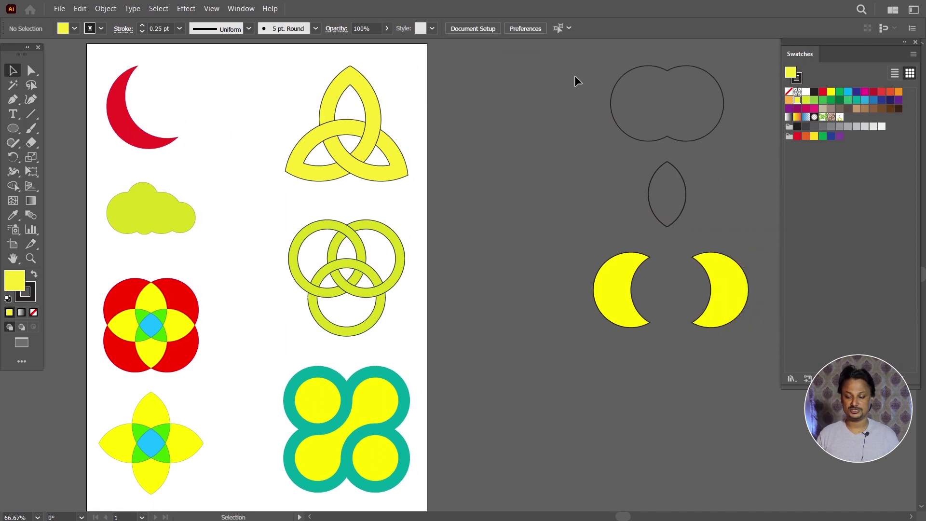
left_click(715, 323)
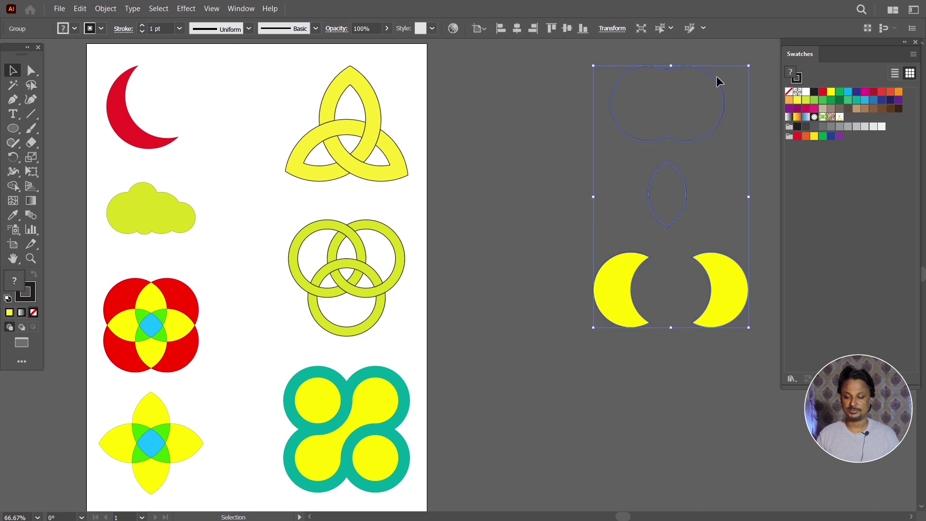
mouse_move(746, 65)
left_mouse_down()
mouse_move(612, 285)
mouse_move(237, 199)
mouse_move(333, 196)
left_mouse_up()
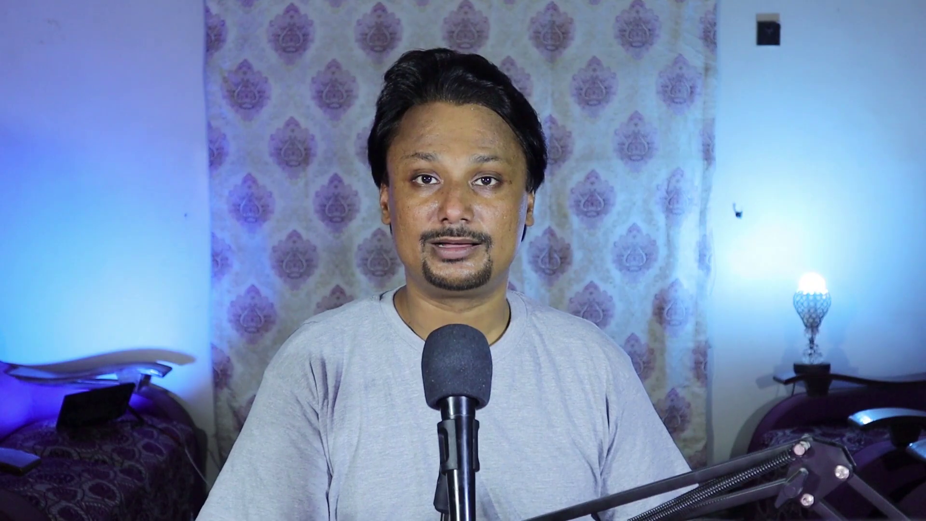